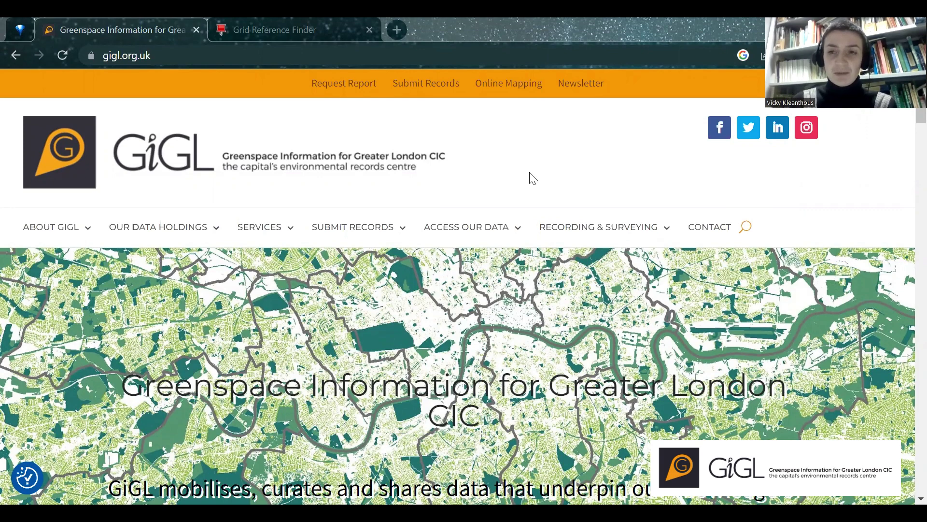
# - Go to Submit Records and open the Water Vole Recovery Programme page
pyautogui.moveTo(370, 240)
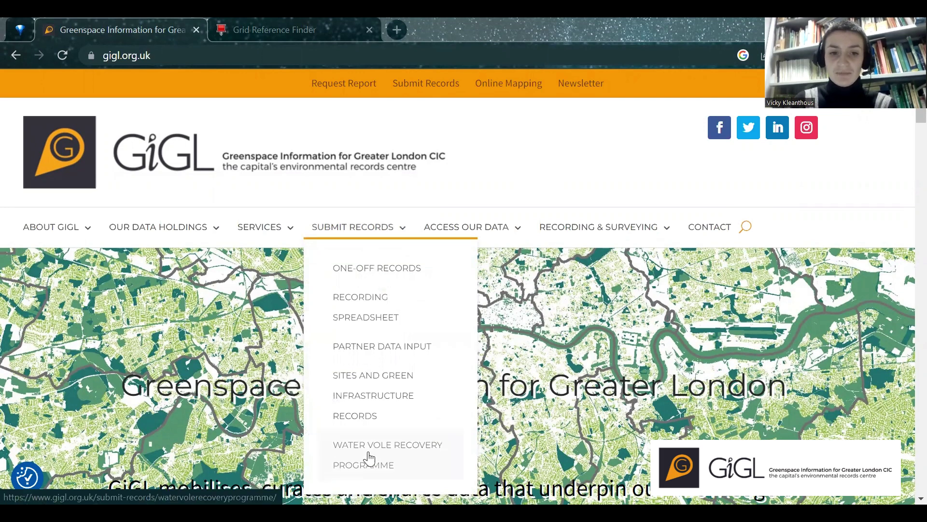
pyautogui.click(430, 88)
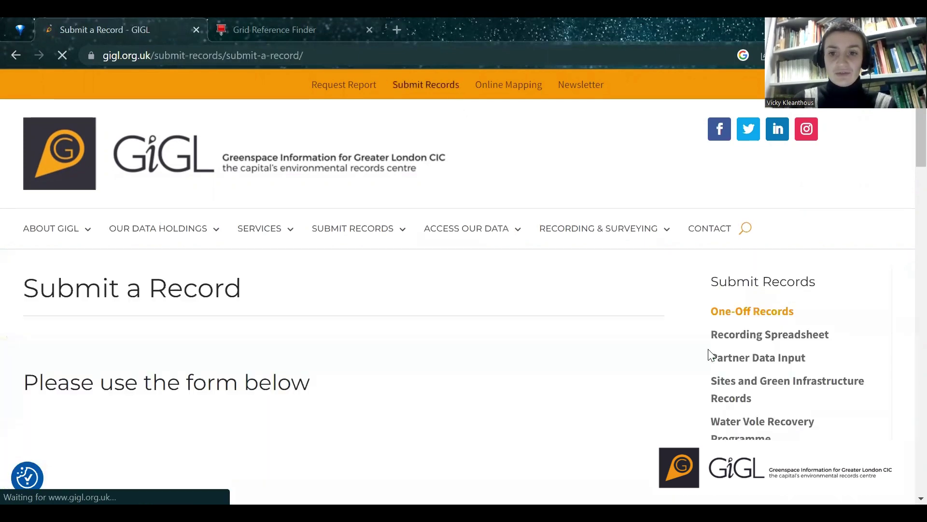
pyautogui.click(752, 425)
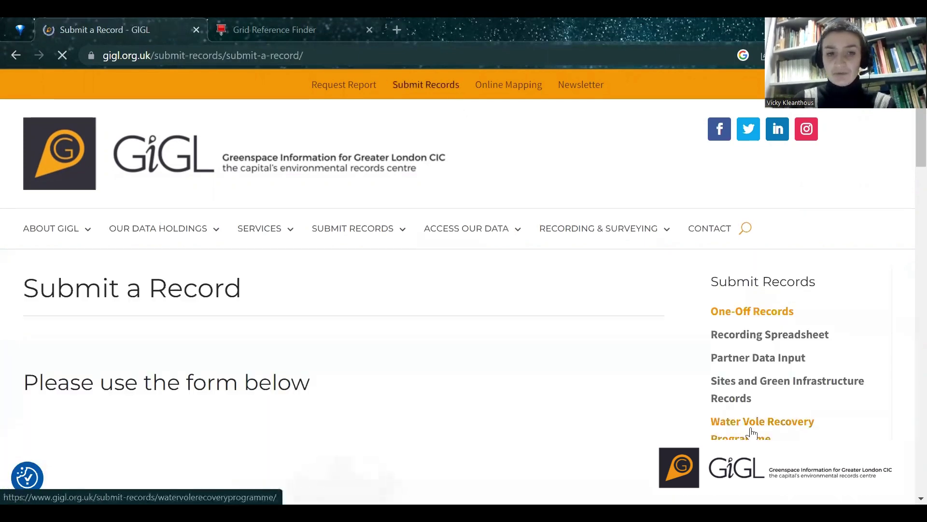
# - Scroll down the programme page to the casual recording form for water vole and mink
pyautogui.scroll(-1, 595, 366)
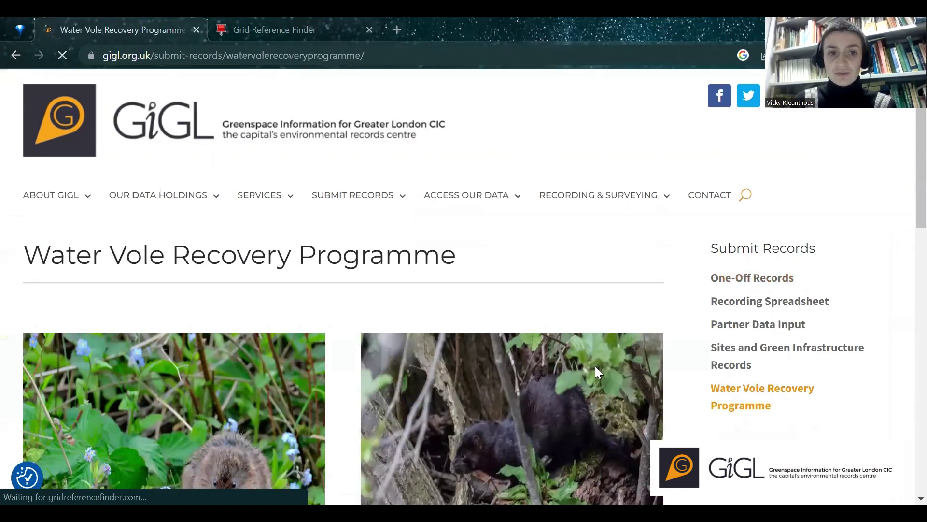
pyautogui.scroll(-2, 595, 366)
pyautogui.scroll(-1, 595, 366)
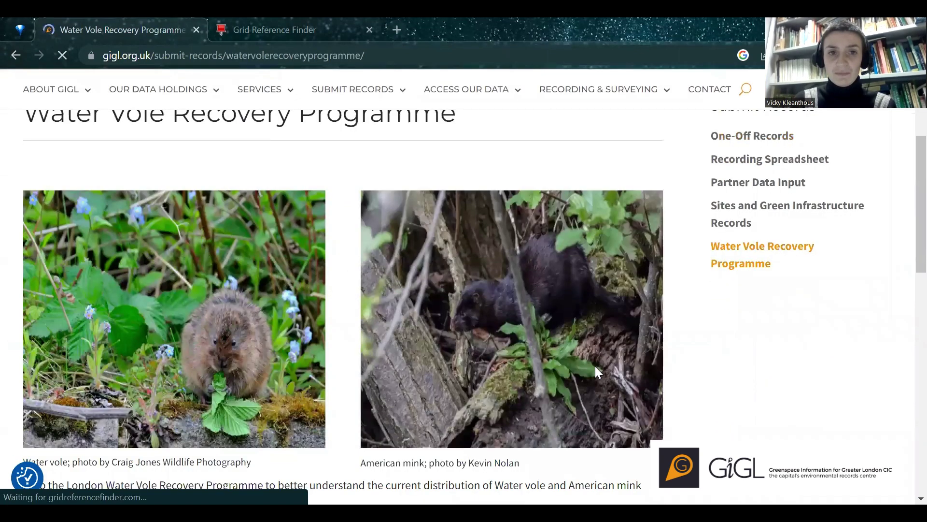
pyautogui.scroll(1, 595, 366)
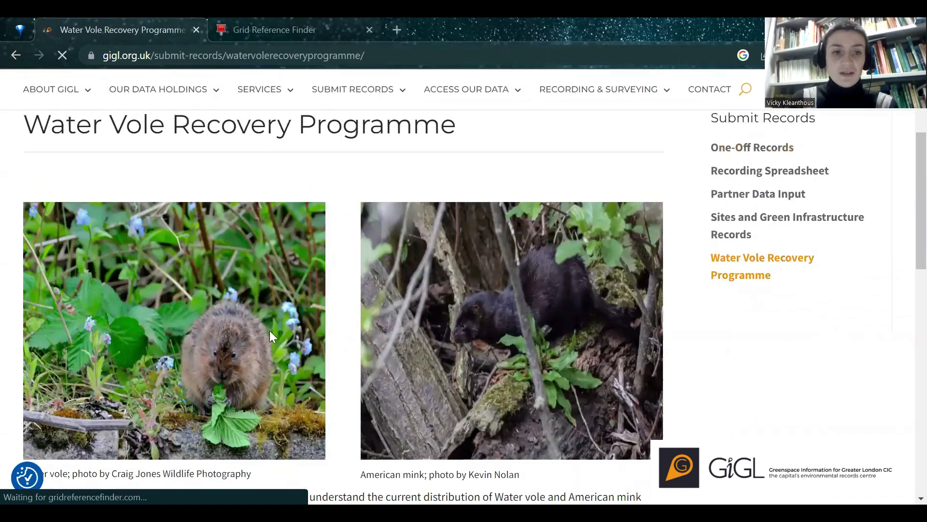
pyautogui.scroll(-1, 450, 303)
pyautogui.scroll(-5, 450, 297)
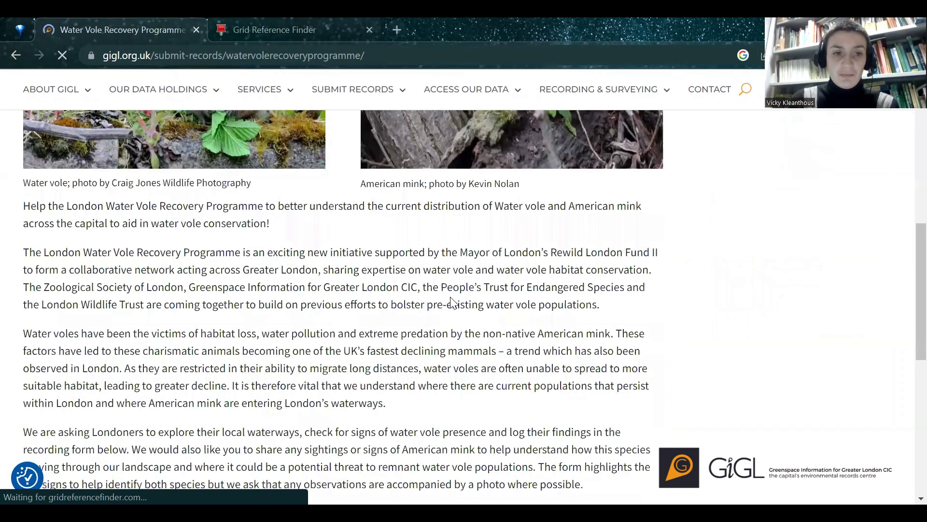
pyautogui.scroll(-5, 392, 314)
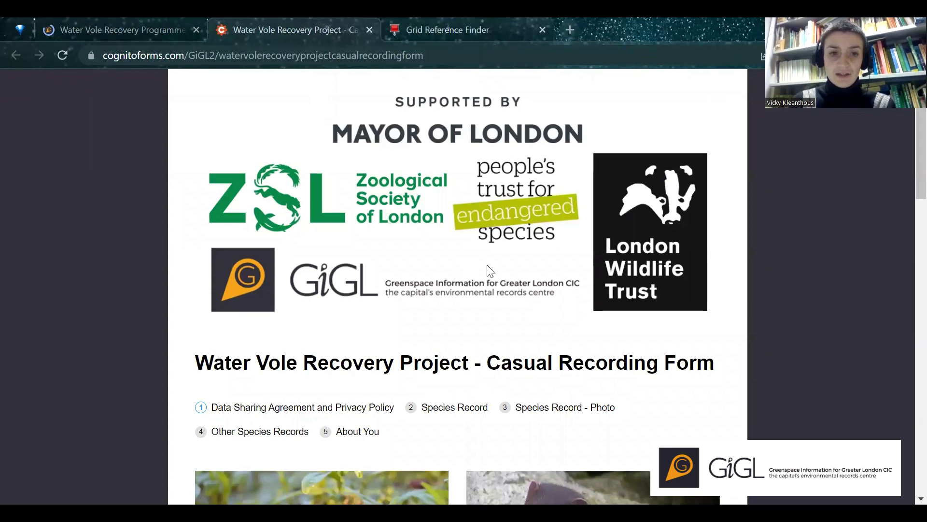
# - Scroll down the casual recording form and answer Yes to accepting the Privacy Policy
pyautogui.scroll(-10, 490, 270)
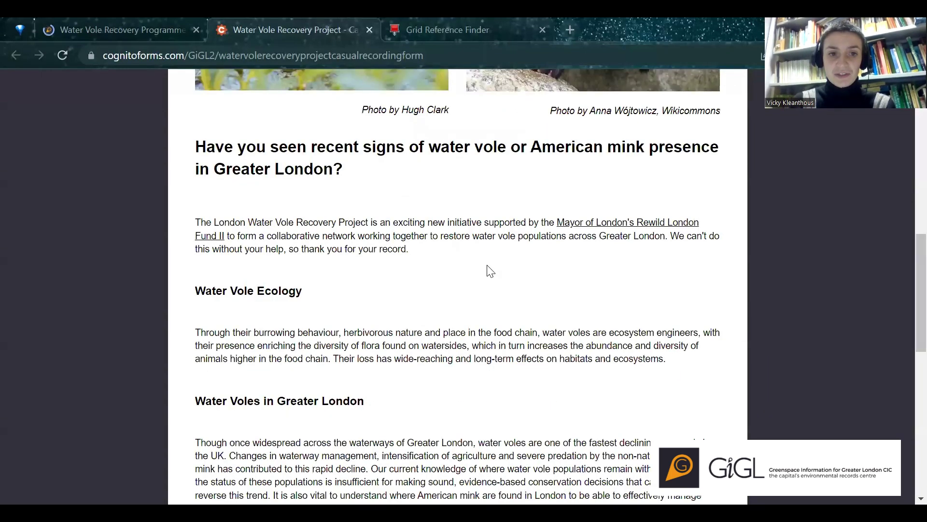
pyautogui.scroll(-7, 490, 270)
pyautogui.scroll(-4, 395, 352)
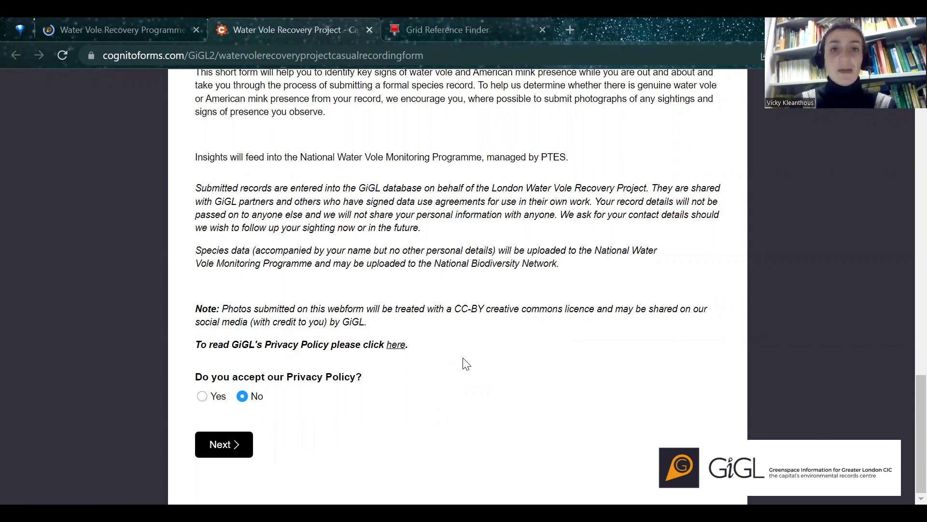
pyautogui.click(213, 400)
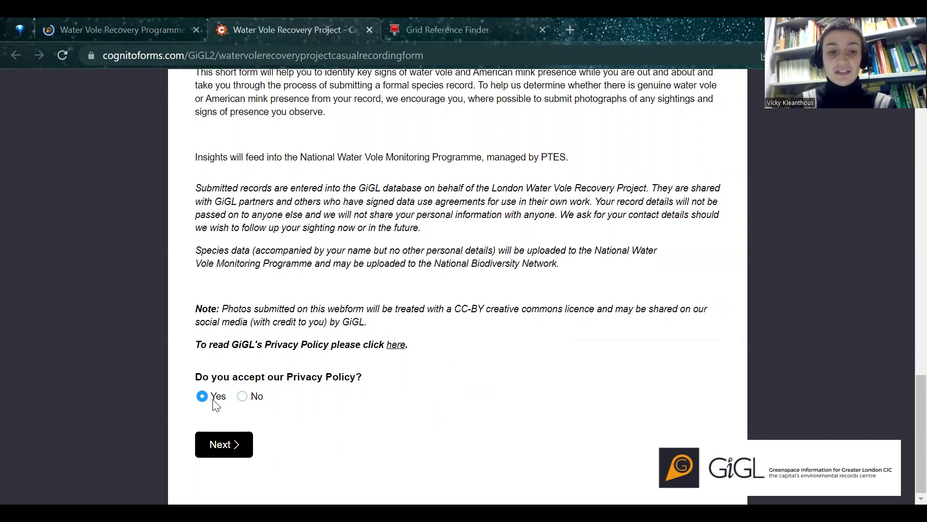
pyautogui.click(220, 444)
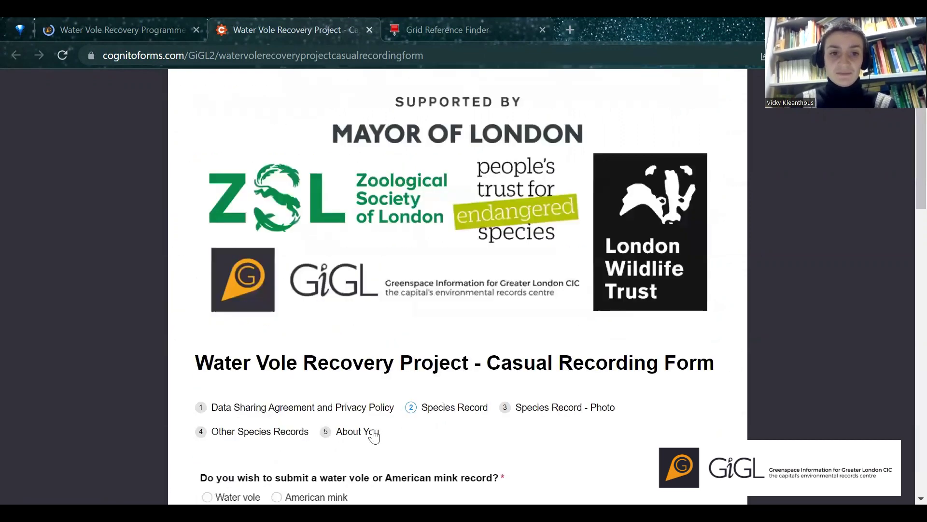
pyautogui.scroll(-7, 374, 436)
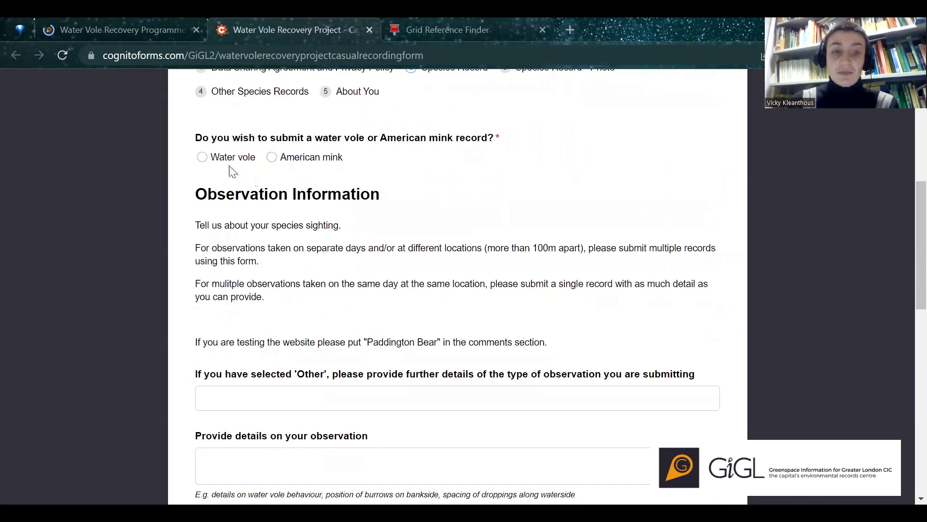
pyautogui.click(217, 157)
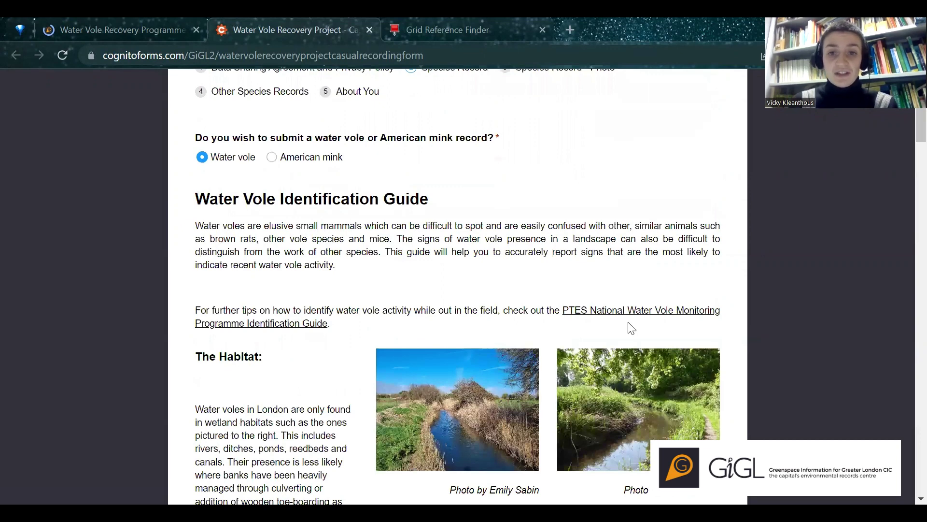
pyautogui.scroll(-2, 632, 328)
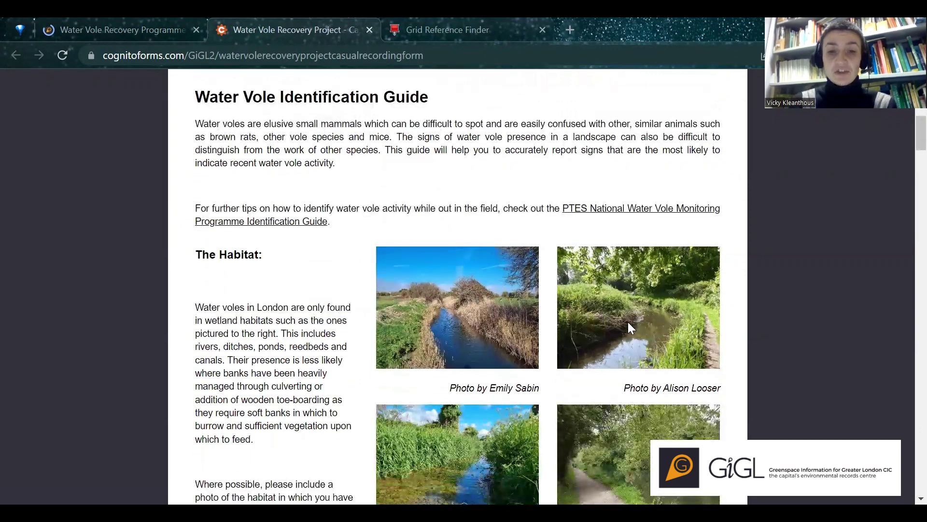
pyautogui.scroll(-1, 629, 328)
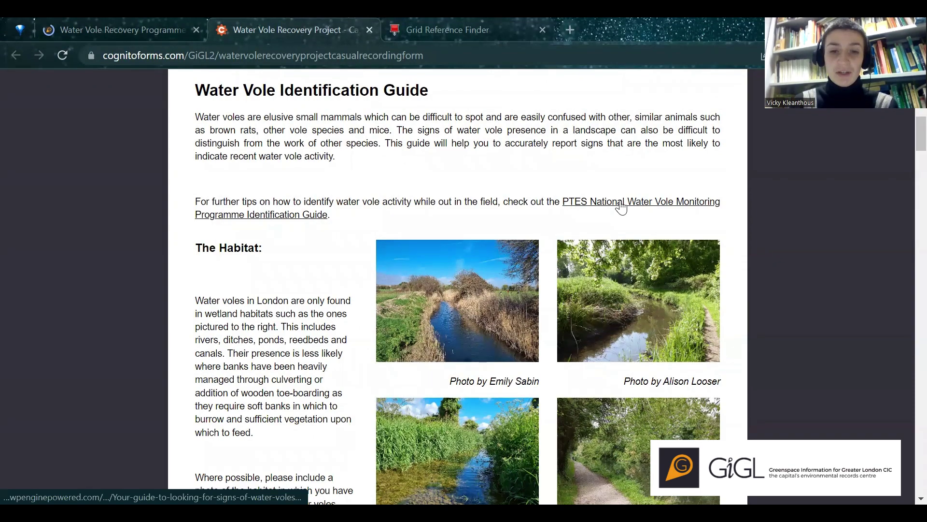
pyautogui.scroll(-1, 477, 298)
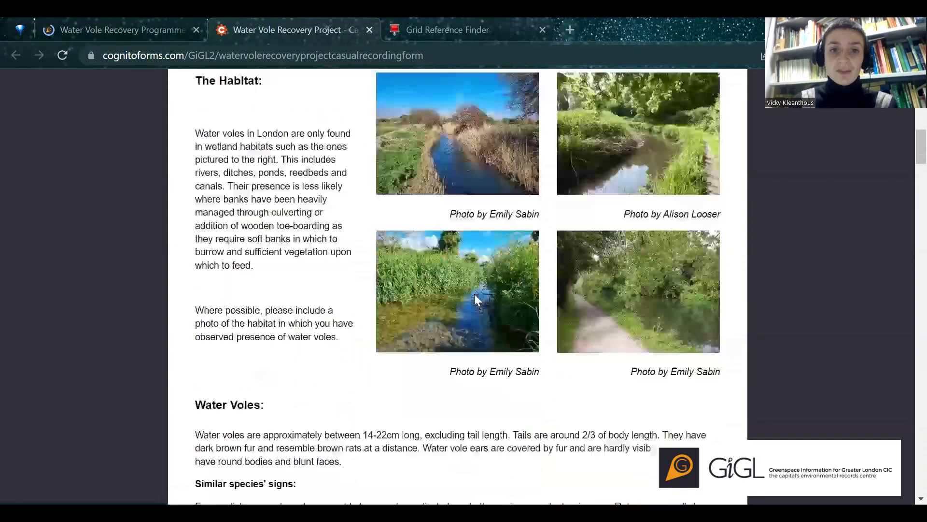
pyautogui.scroll(-3, 474, 295)
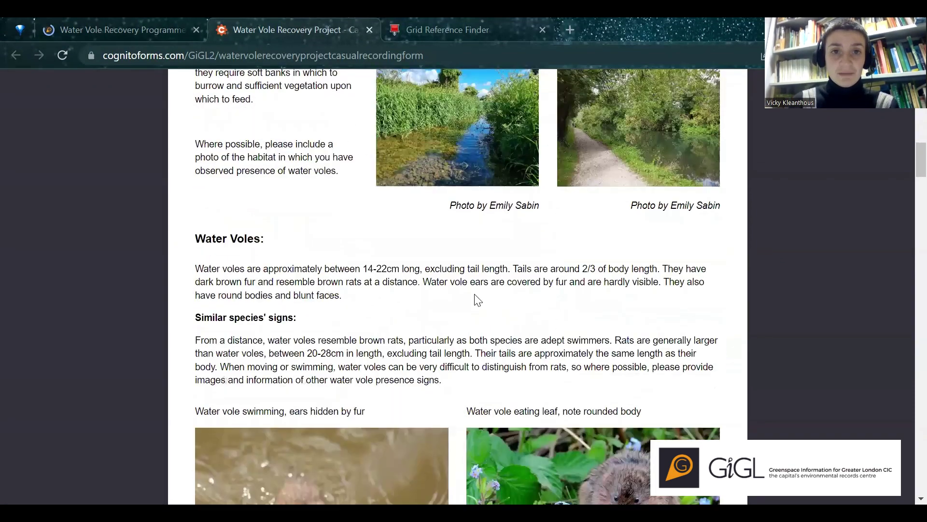
pyautogui.scroll(-6, 478, 300)
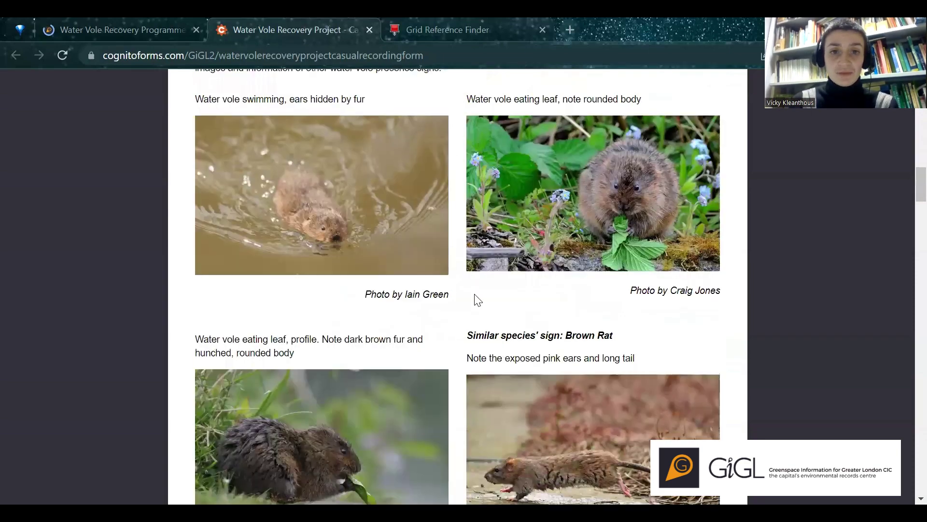
pyautogui.scroll(-3, 478, 300)
pyautogui.scroll(-4, 573, 370)
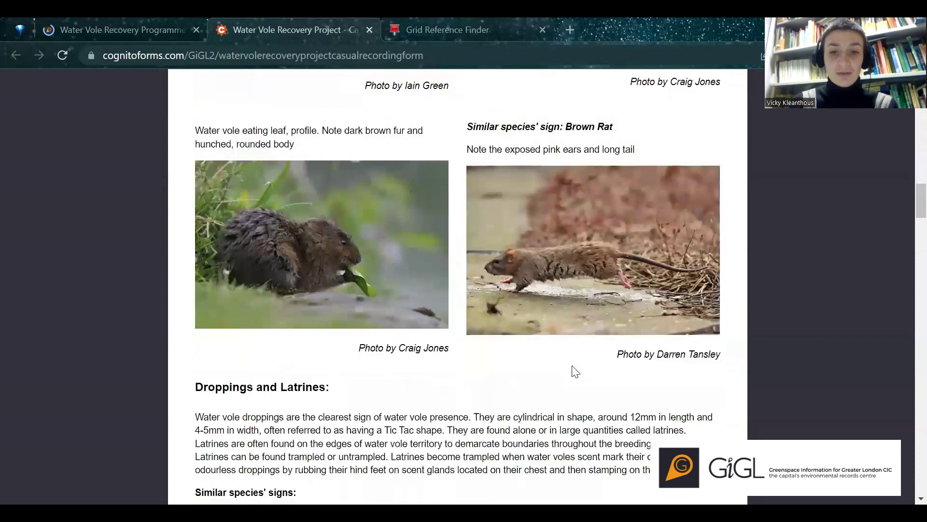
pyautogui.scroll(-5, 575, 370)
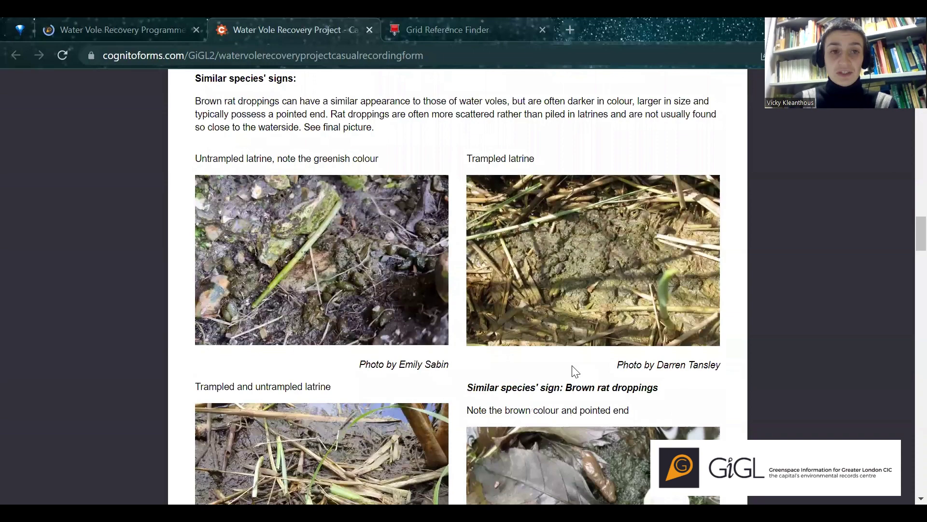
pyautogui.scroll(-3, 692, 409)
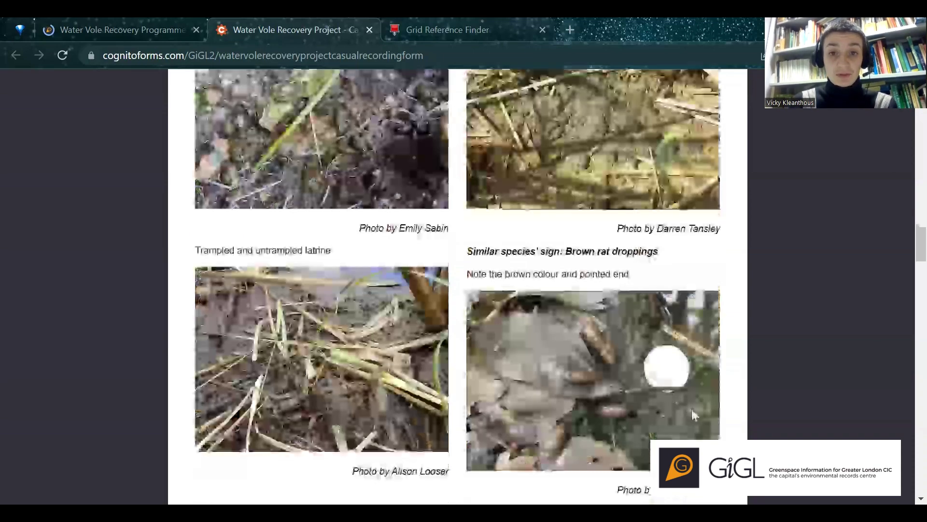
pyautogui.scroll(-3, 692, 409)
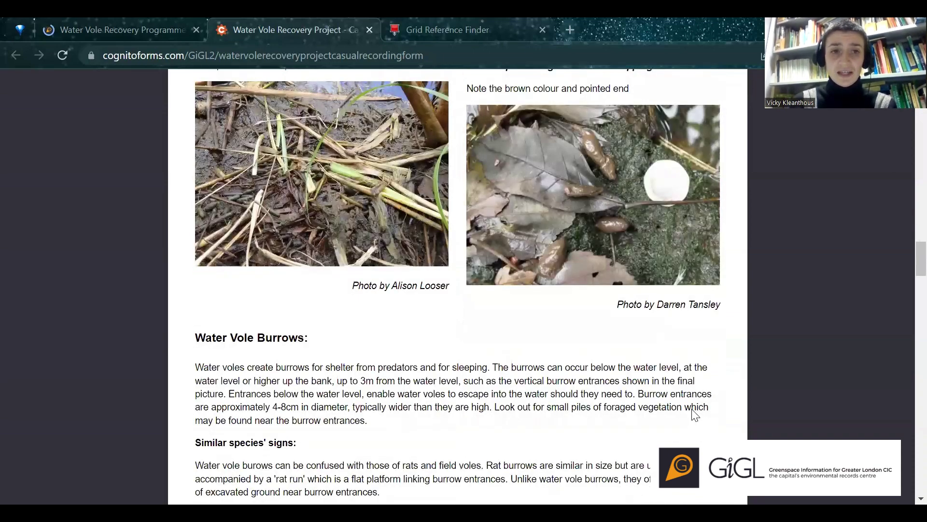
pyautogui.scroll(-6, 693, 413)
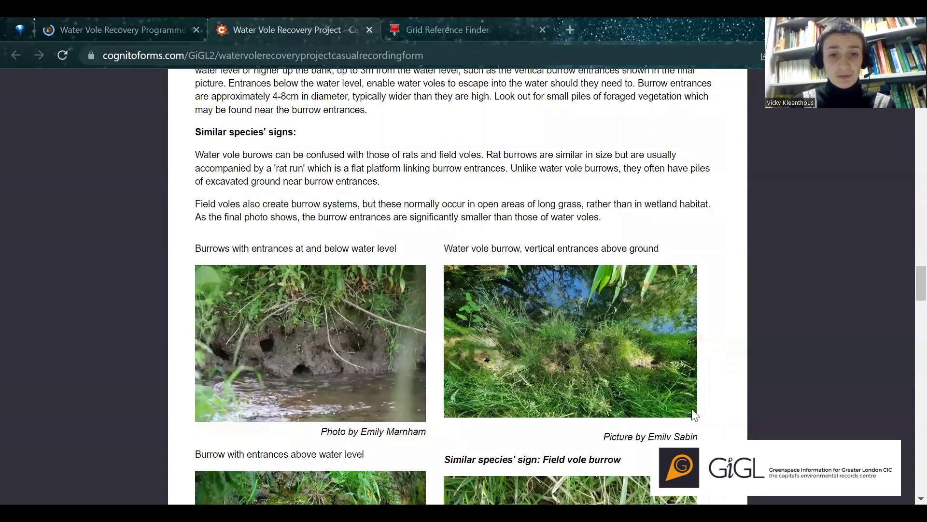
pyautogui.scroll(-5, 694, 414)
pyautogui.scroll(-8, 694, 413)
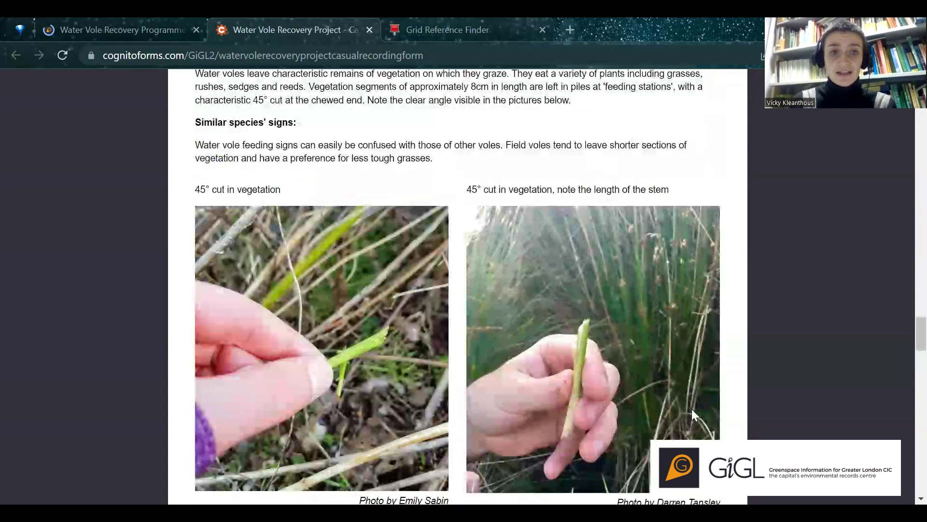
pyautogui.scroll(-1, 691, 409)
pyautogui.scroll(-1, 692, 410)
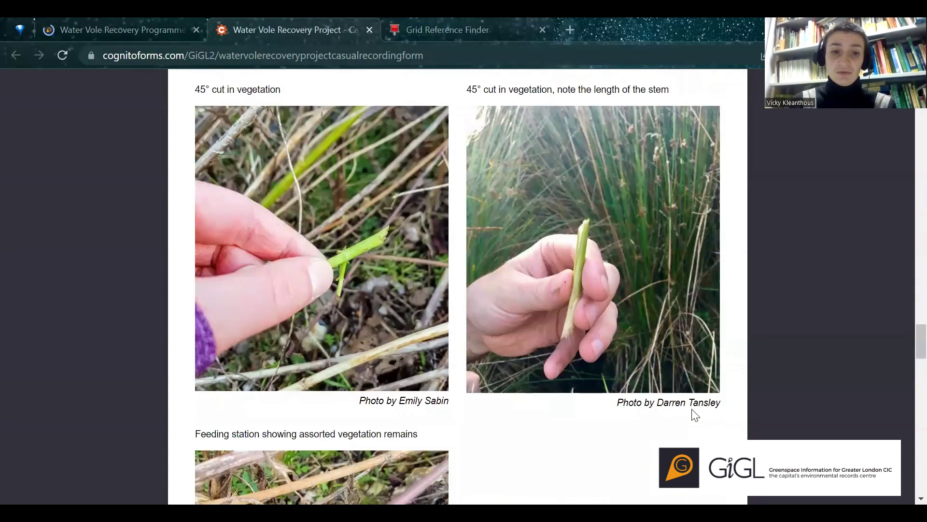
pyautogui.scroll(-5, 692, 410)
pyautogui.scroll(-6, 694, 415)
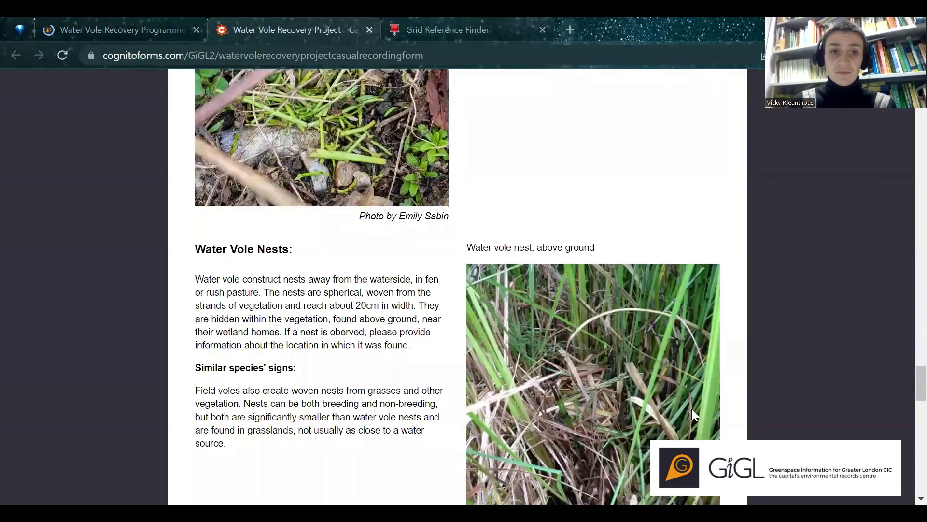
pyautogui.scroll(-12, 692, 409)
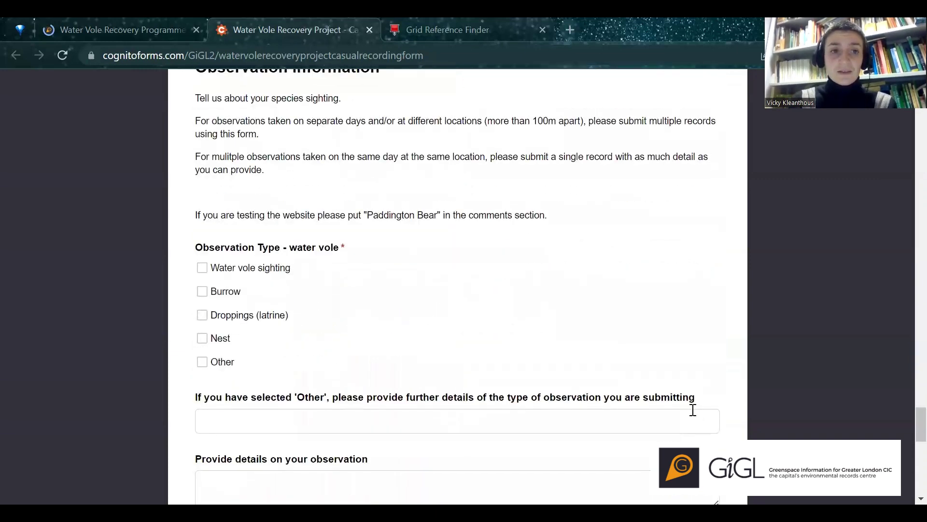
pyautogui.scroll(1, 693, 410)
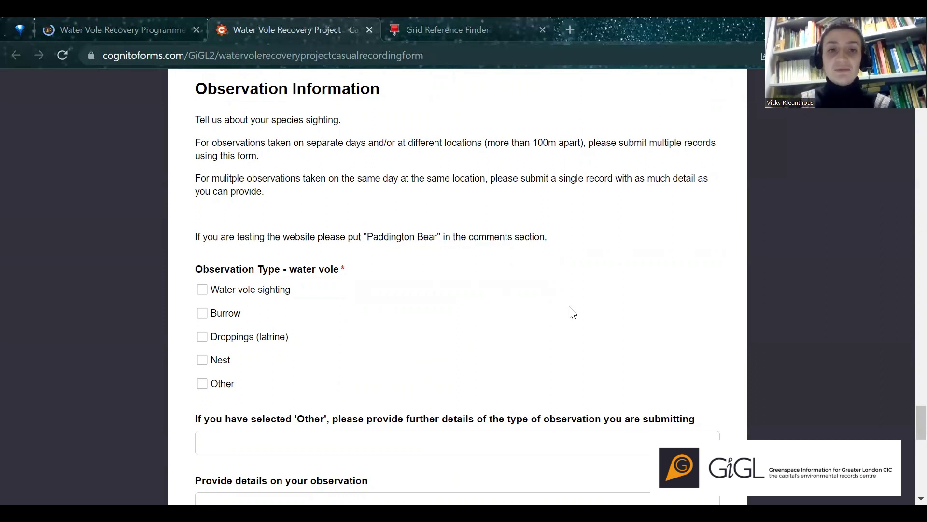
pyautogui.scroll(-3, 571, 311)
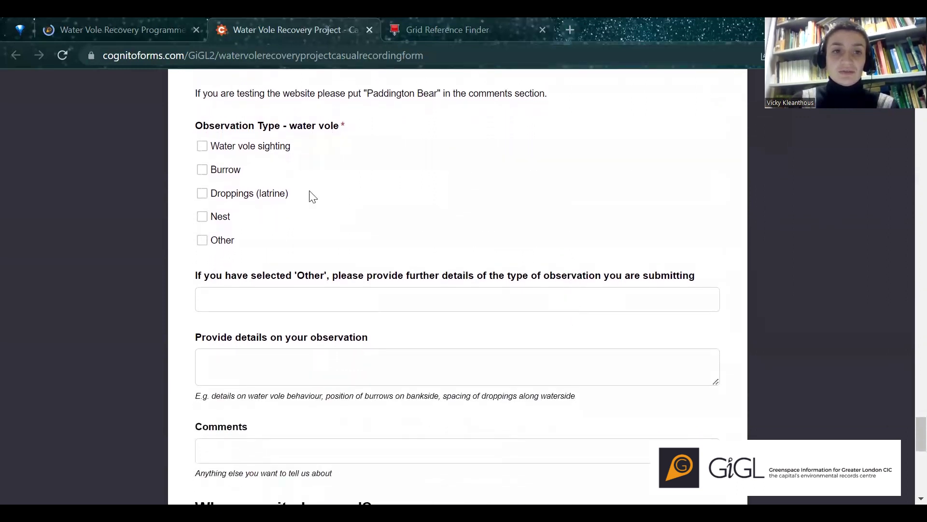
# - Tick Burrow and Droppings (latrine) as observed signs, with a count of 1 for each
pyautogui.click(229, 171)
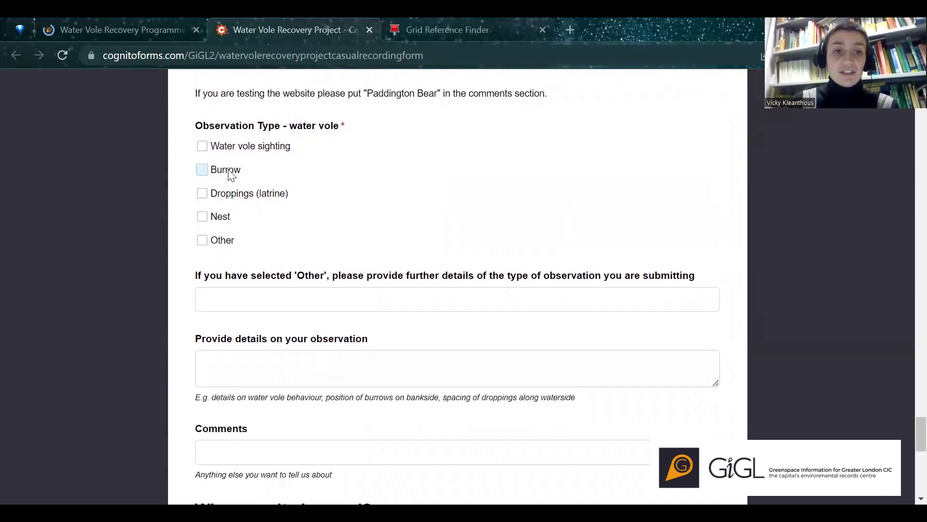
pyautogui.click(231, 196)
pyautogui.scroll(-4, 480, 286)
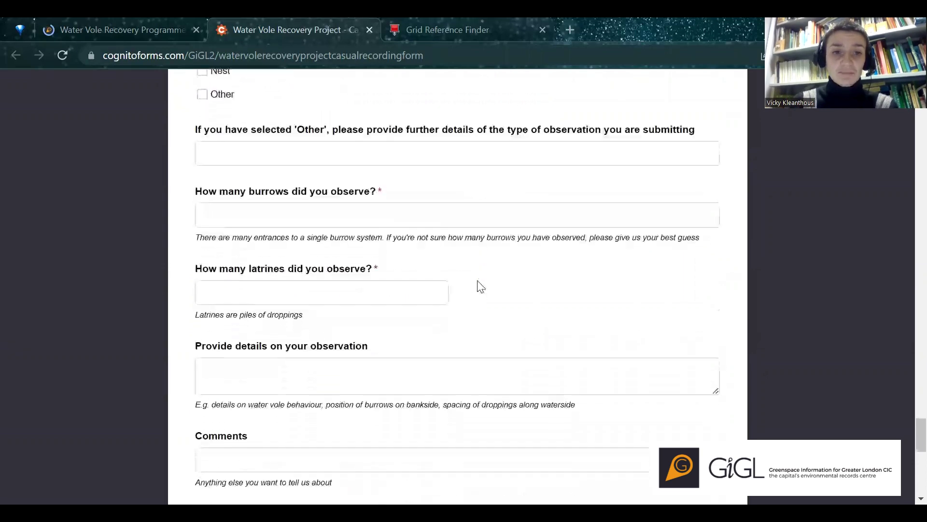
pyautogui.scroll(4, 480, 286)
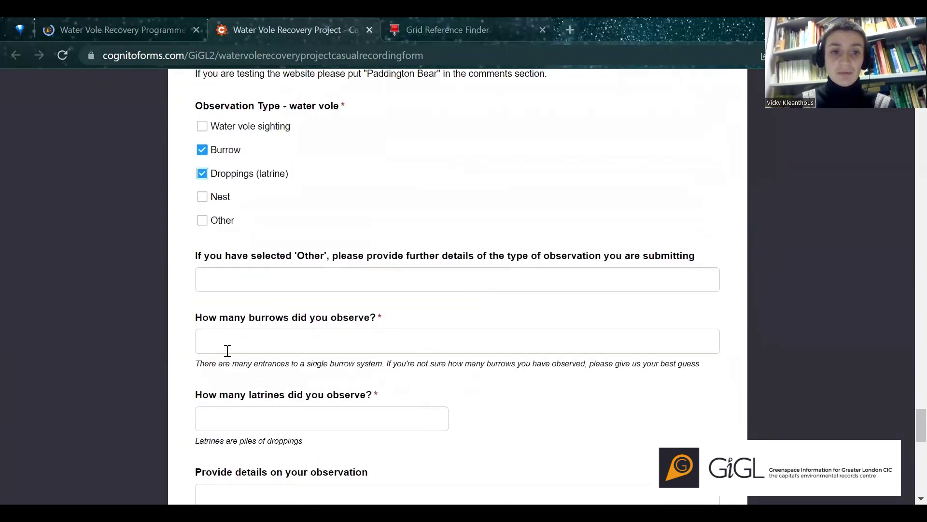
pyautogui.scroll(-4, 439, 358)
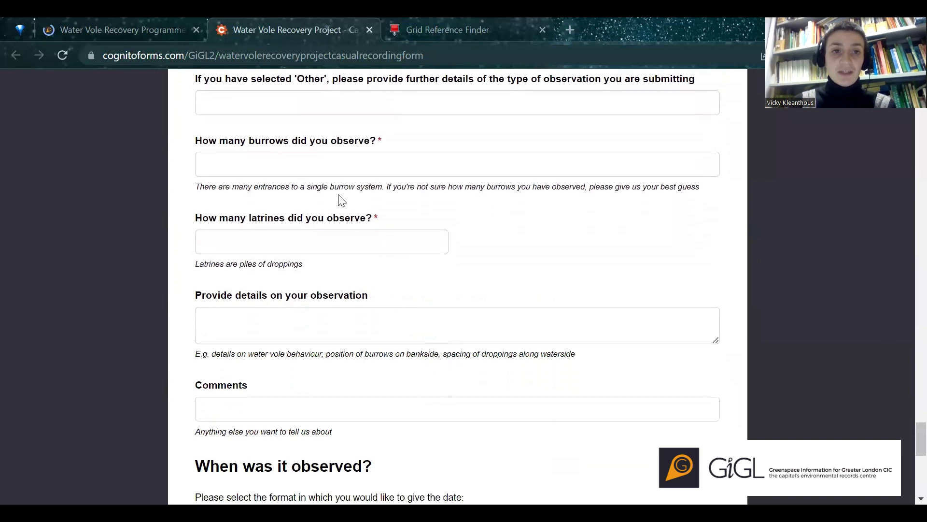
pyautogui.write('1')
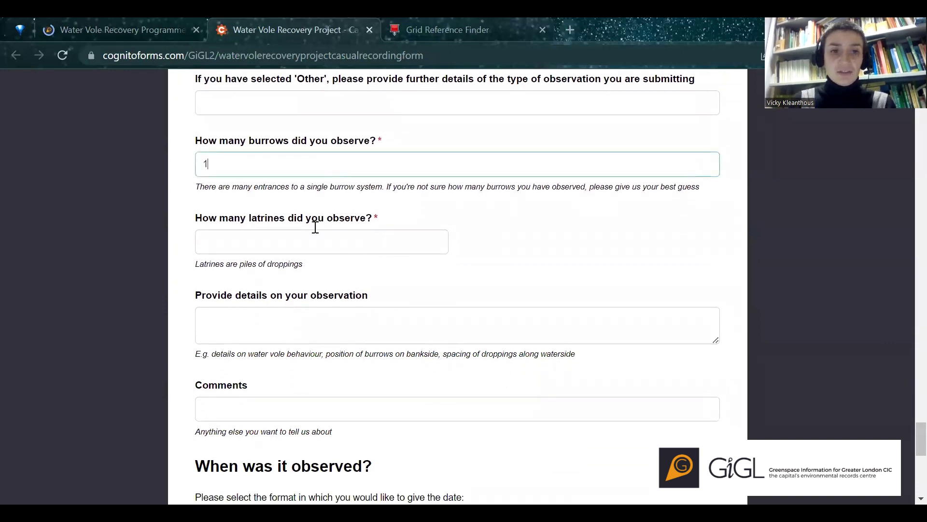
pyautogui.click(310, 243)
pyautogui.write('1')
pyautogui.scroll(-3, 406, 340)
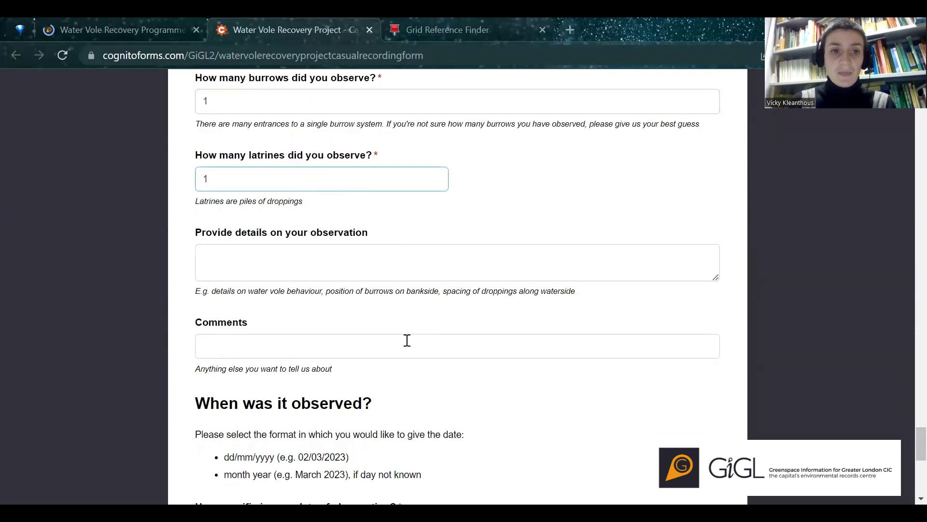
pyautogui.scroll(1, 409, 346)
pyautogui.scroll(1, 409, 346)
# - Choose the Day/Month/Year date format and set the observation date to 15 April 2023
pyautogui.click(344, 281)
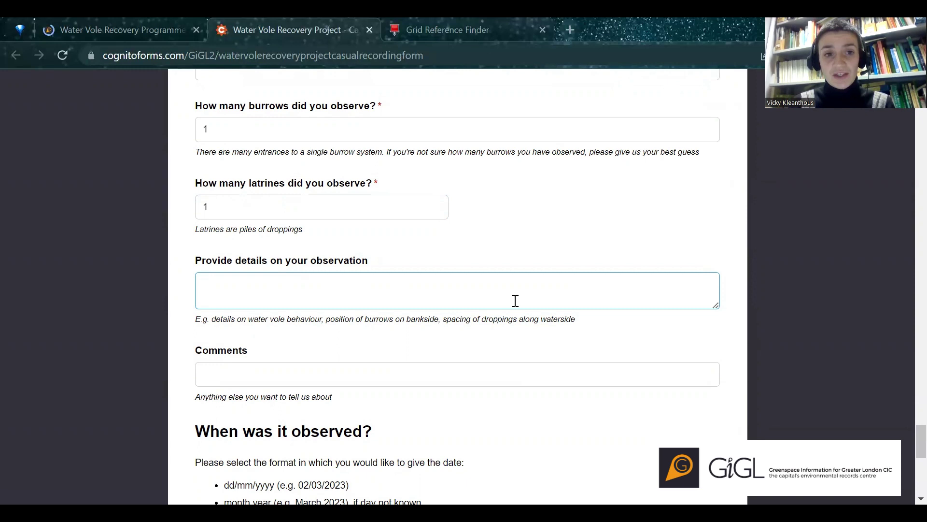
pyautogui.scroll(-7, 515, 301)
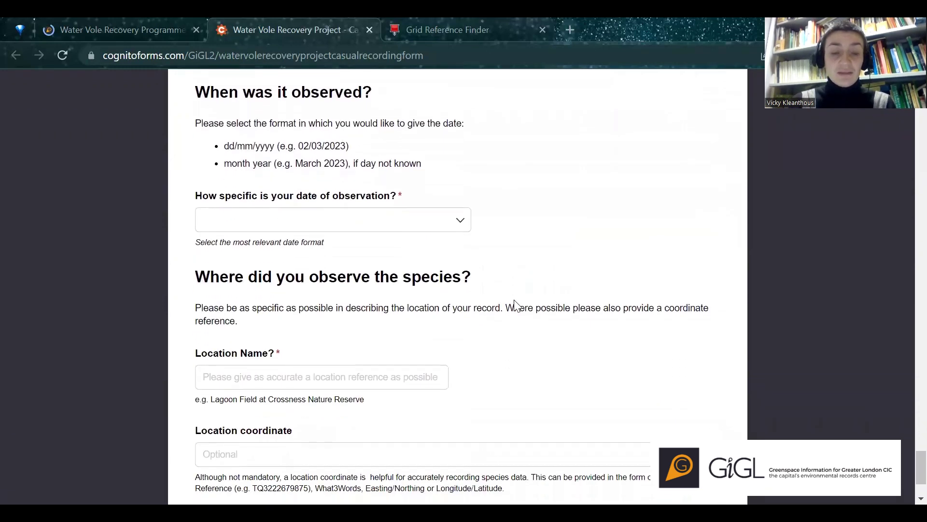
pyautogui.click(459, 222)
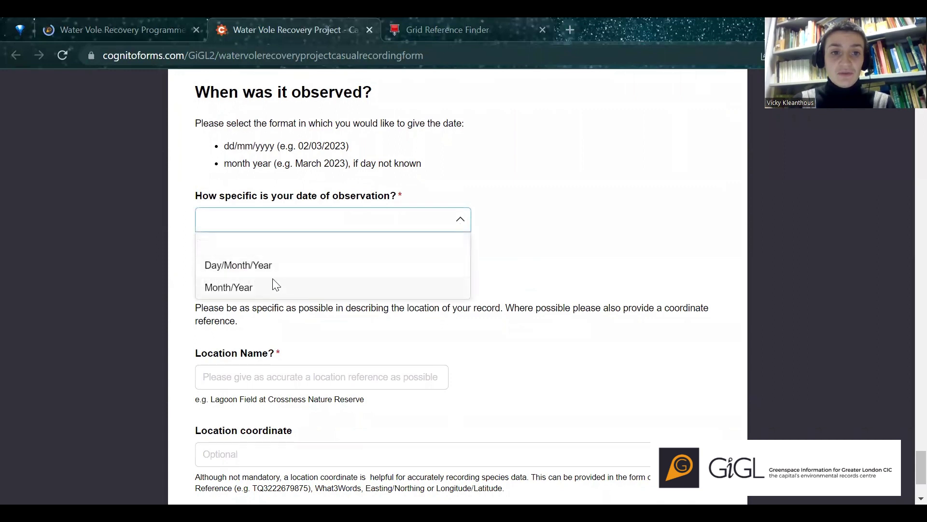
pyautogui.click(263, 270)
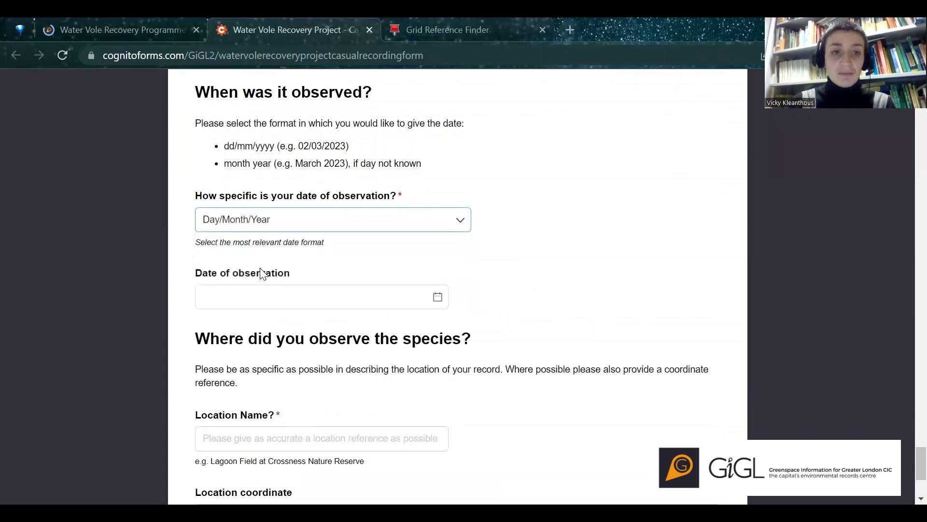
pyautogui.click(438, 296)
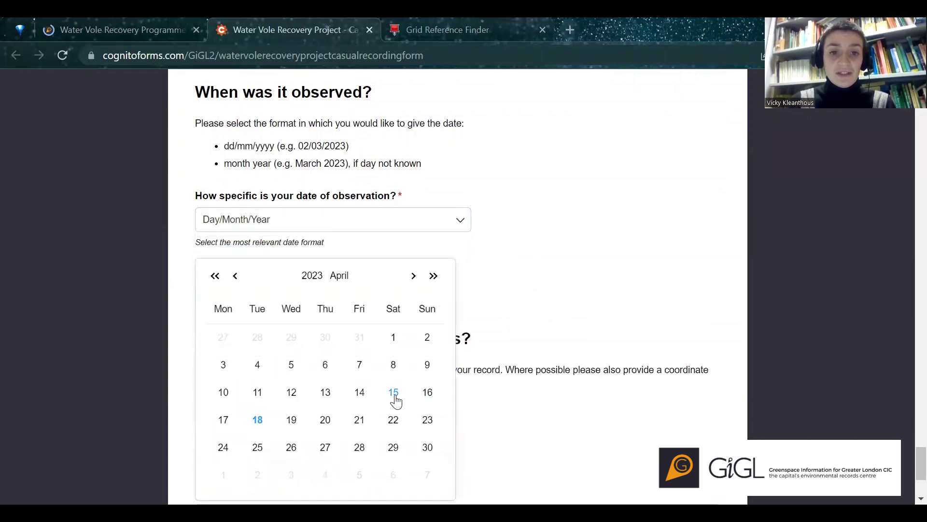
pyautogui.click(393, 398)
pyautogui.scroll(-2, 397, 400)
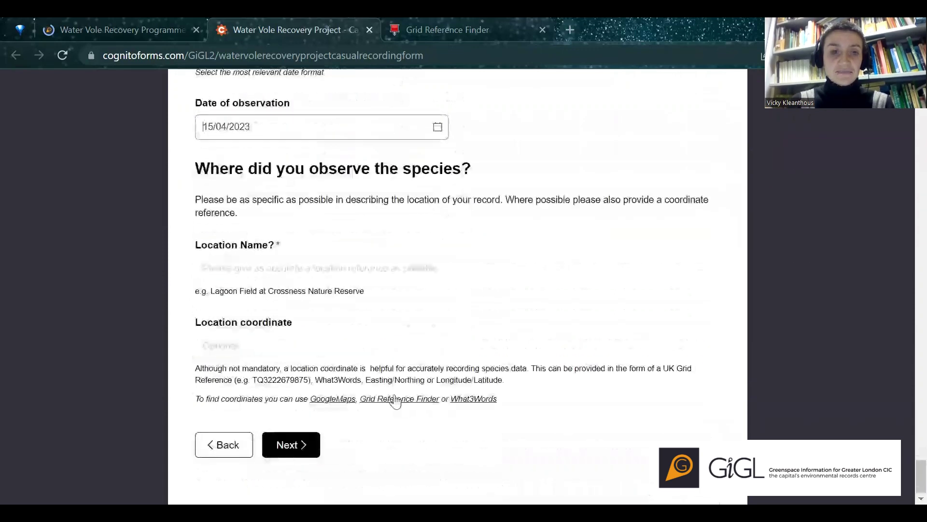
# - Enter 'Walthamstow wetlands reservoir path' as the location name
pyautogui.click(338, 259)
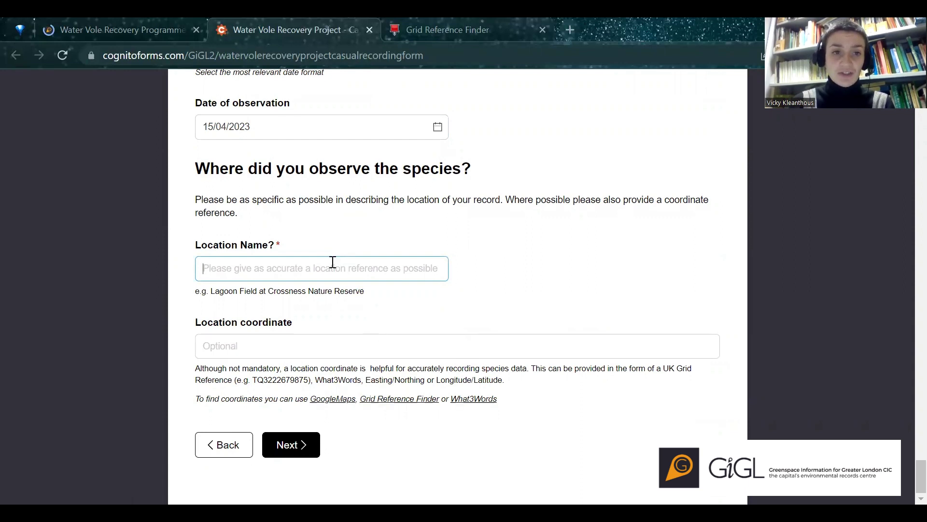
pyautogui.write('Walthamsto')
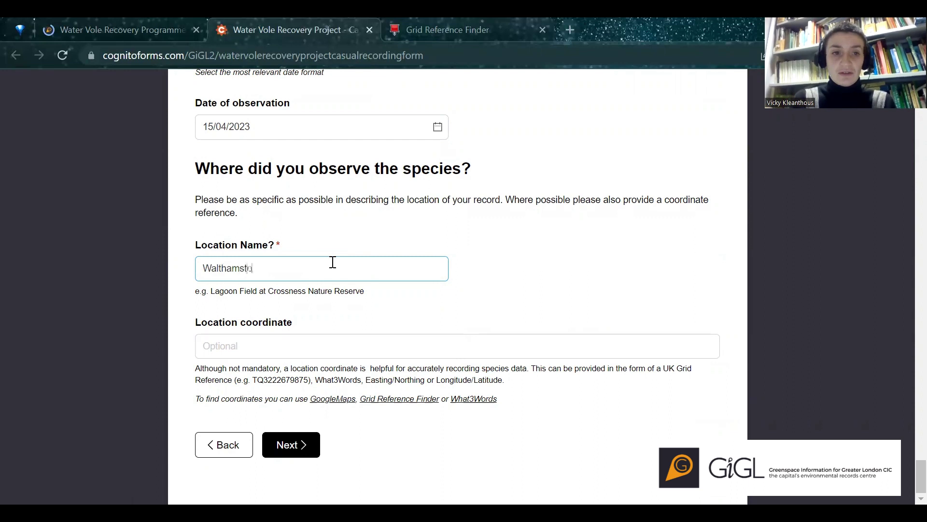
pyautogui.write('w ')
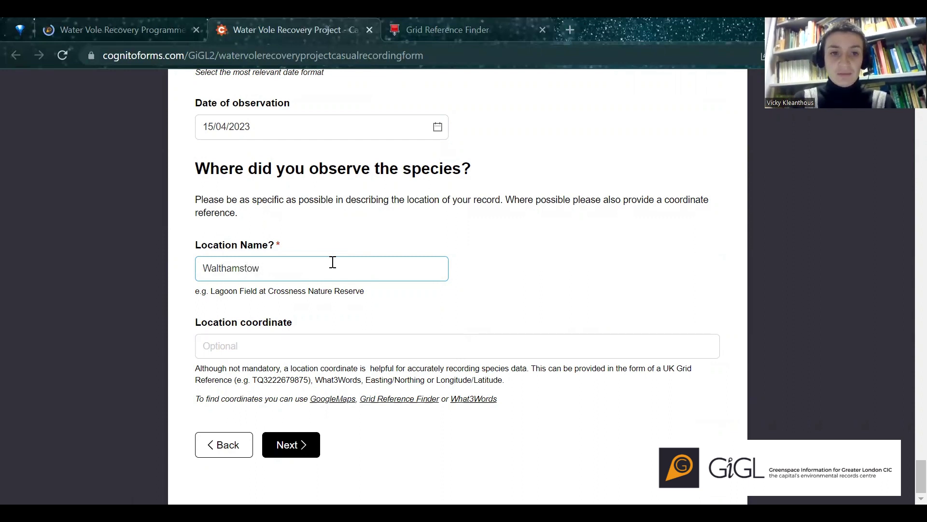
pyautogui.write('wetlands')
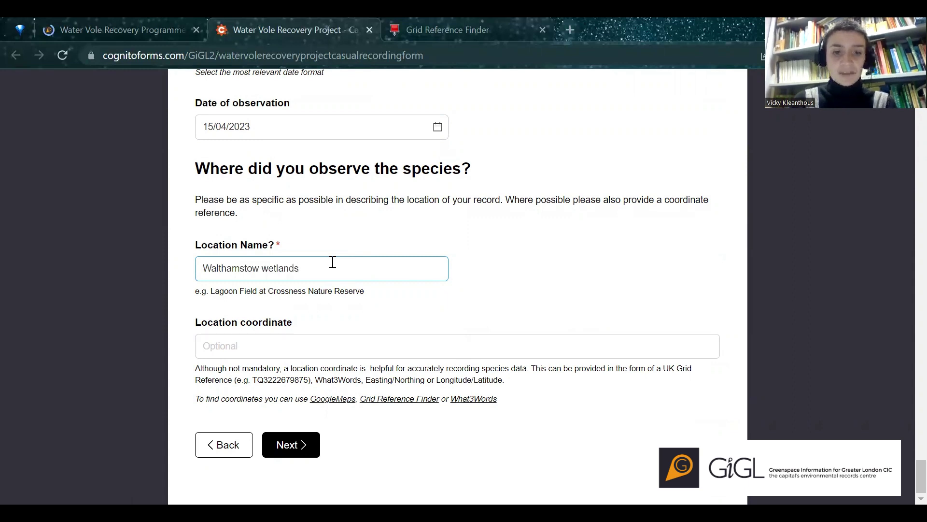
pyautogui.write(' reserv')
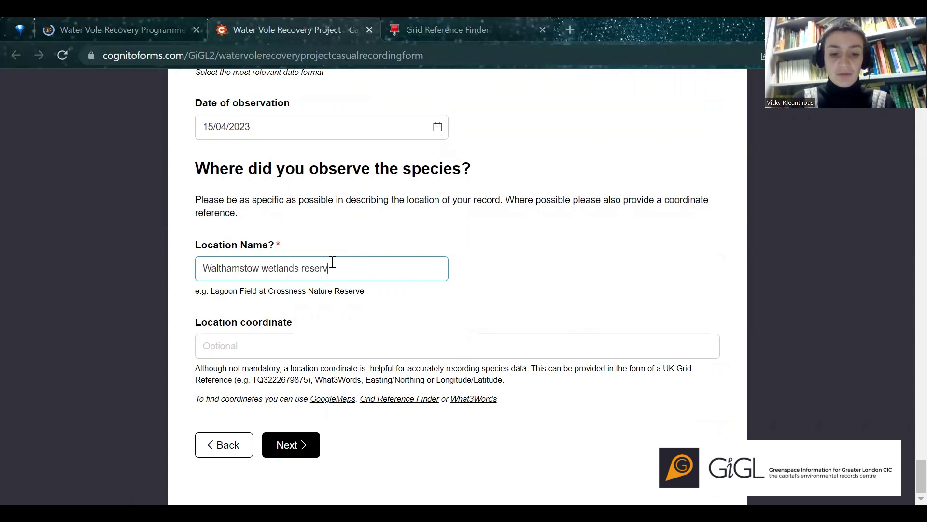
pyautogui.write('oir path')
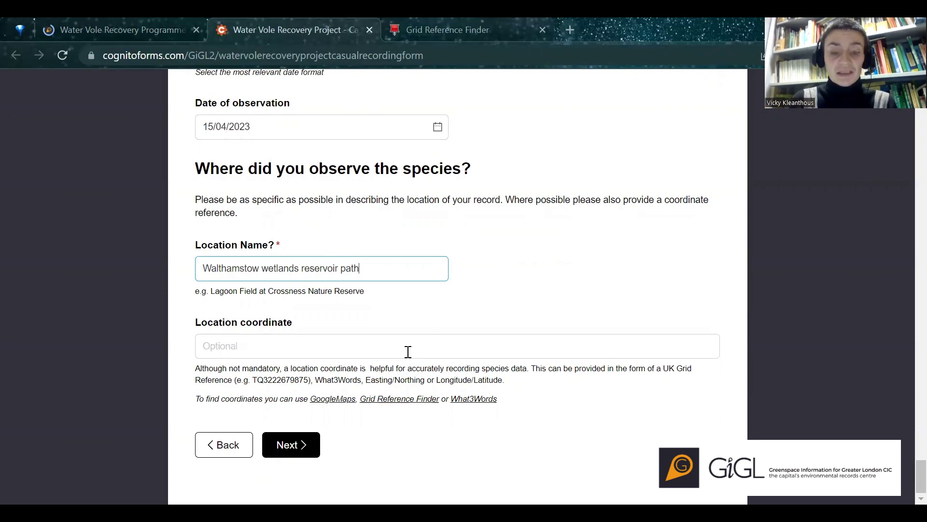
# - Find the wetlands path marker in Grid Reference Finder and copy its six-figure reference TQ348890
pyautogui.click(440, 38)
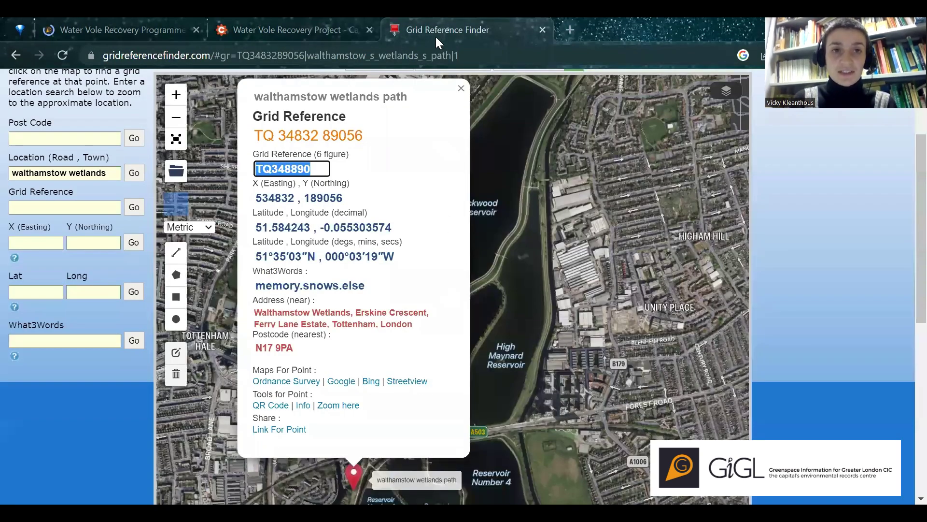
pyautogui.hotkey('ctrl', 'shift', 'Tab')
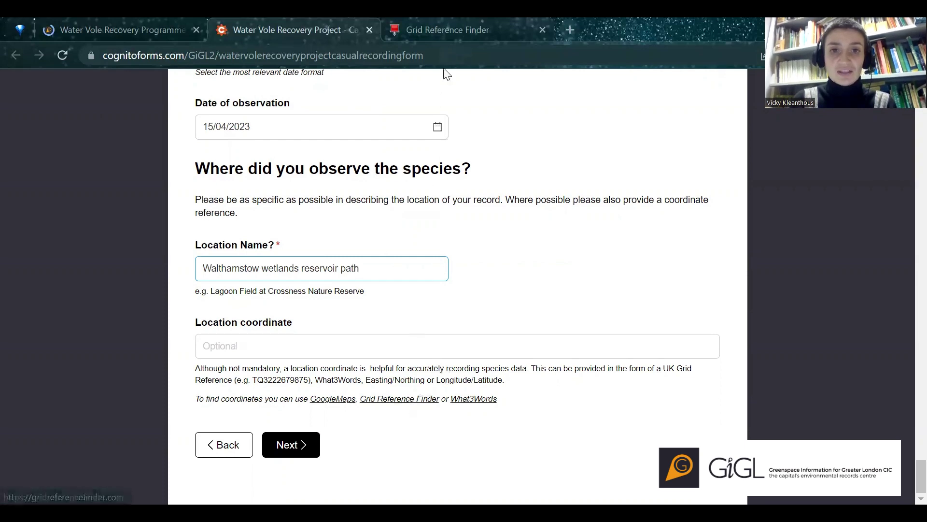
pyautogui.click(441, 38)
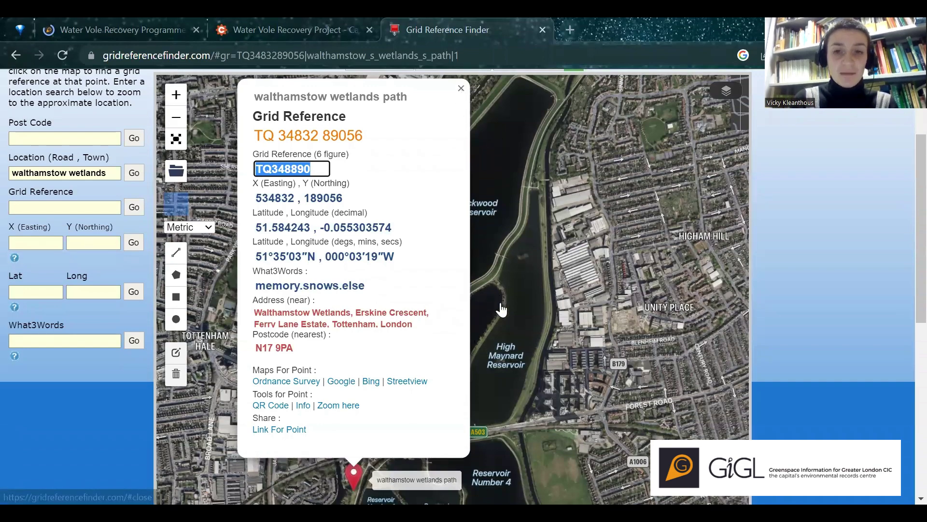
pyautogui.click(539, 345)
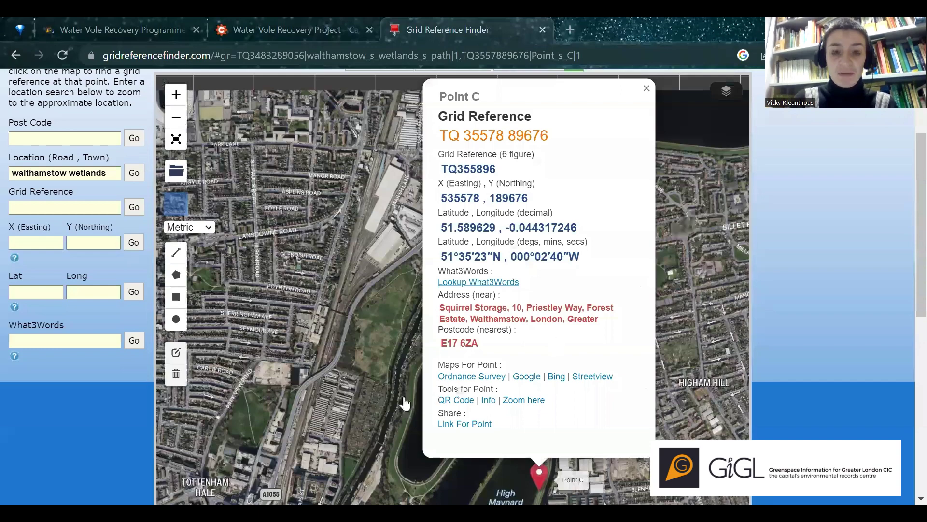
pyautogui.moveTo(405, 404); pyautogui.dragTo(370, 390)
pyautogui.click(368, 386)
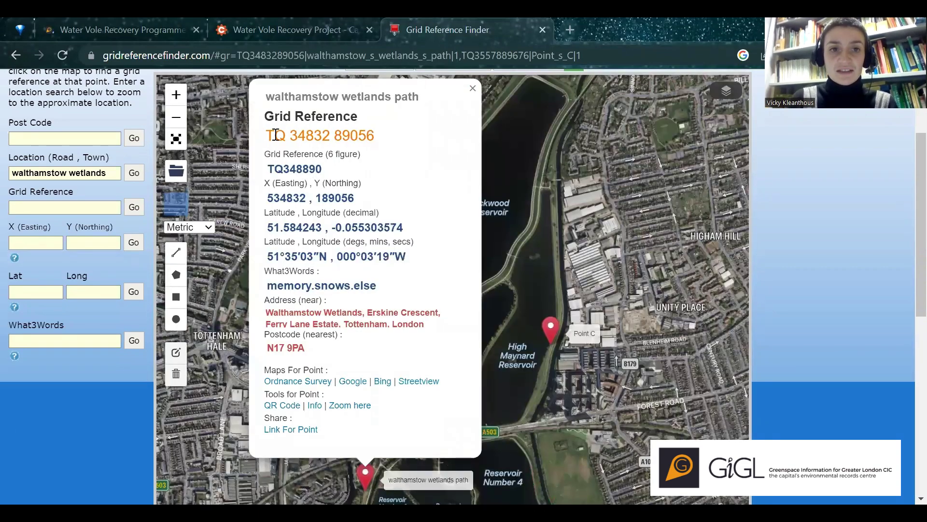
pyautogui.moveTo(289, 136); pyautogui.dragTo(390, 150)
pyautogui.moveTo(335, 168); pyautogui.dragTo(273, 165)
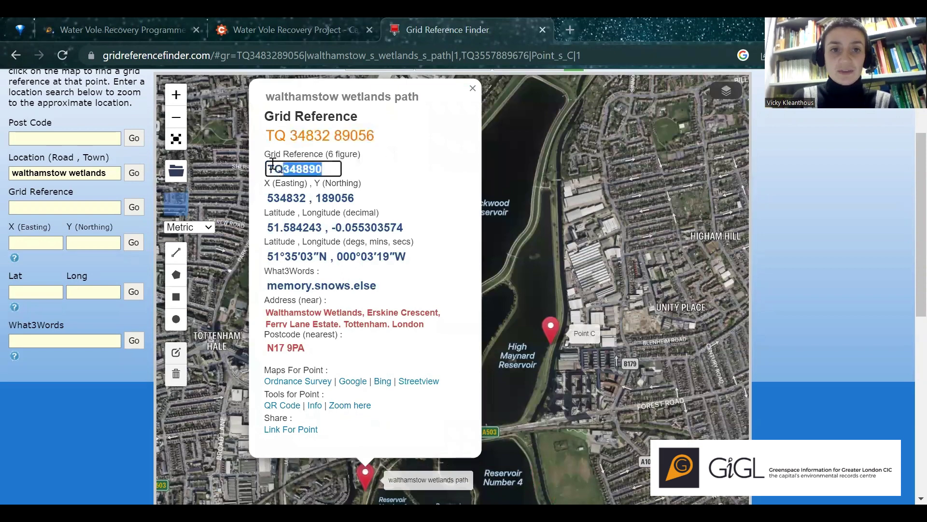
pyautogui.click(285, 34)
# - Paste TQ348890 as the location coordinate and advance to the photo upload section
pyautogui.click(284, 353)
pyautogui.write('TQ348890')
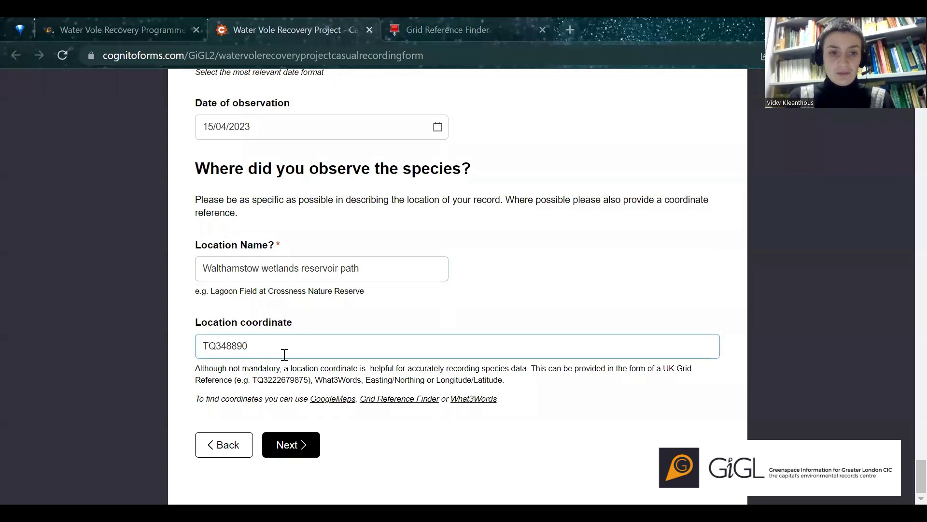
pyautogui.click(290, 437)
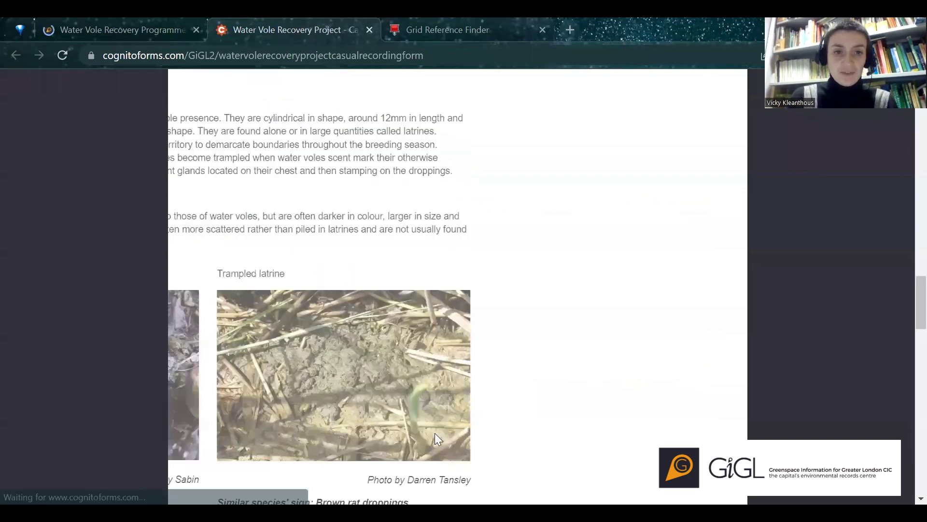
pyautogui.scroll(-6, 438, 440)
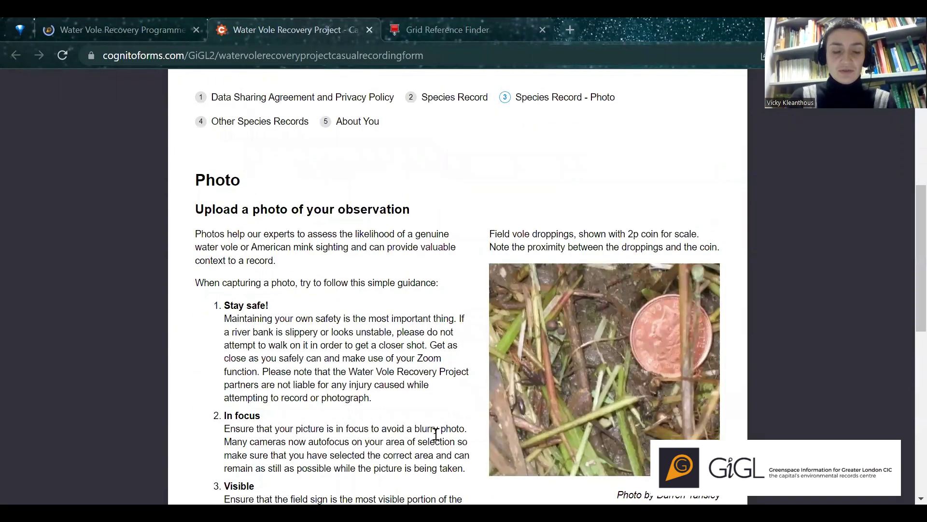
pyautogui.scroll(-2, 436, 433)
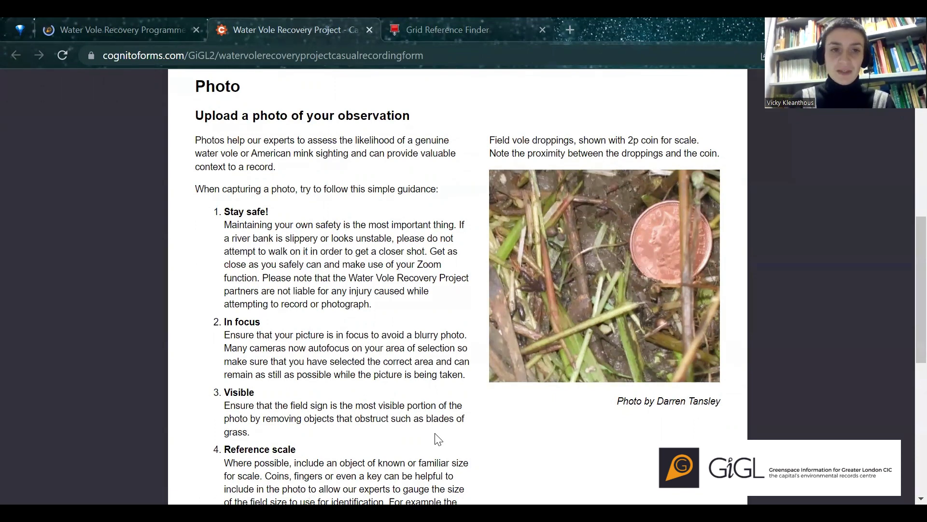
pyautogui.scroll(-1, 438, 439)
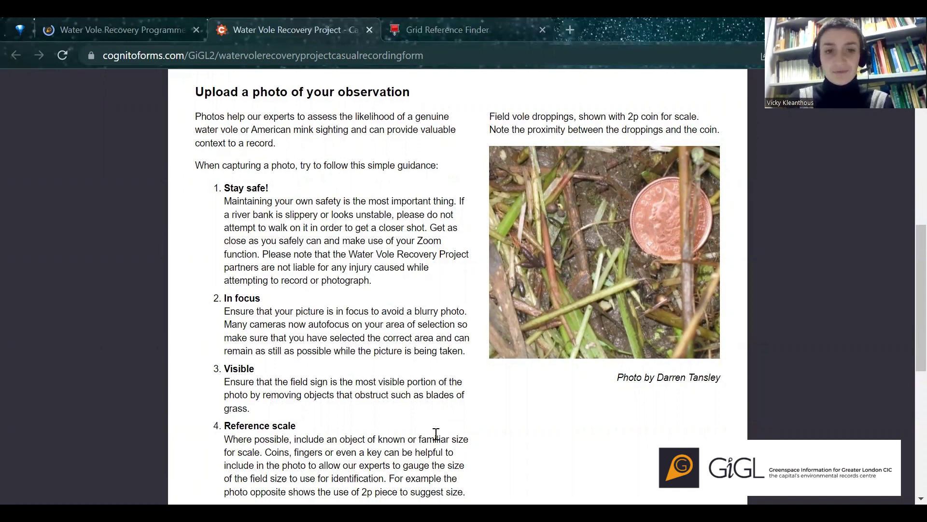
pyautogui.scroll(-2, 436, 434)
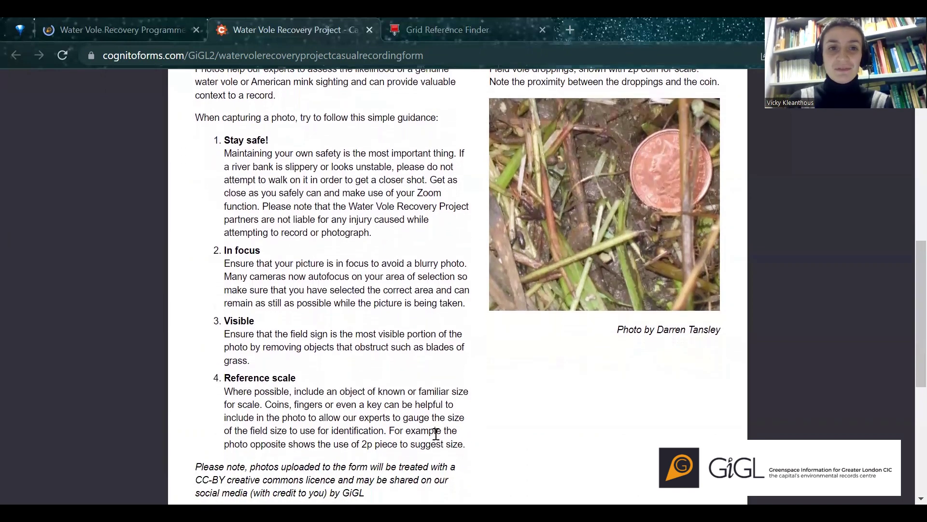
pyautogui.scroll(1, 436, 433)
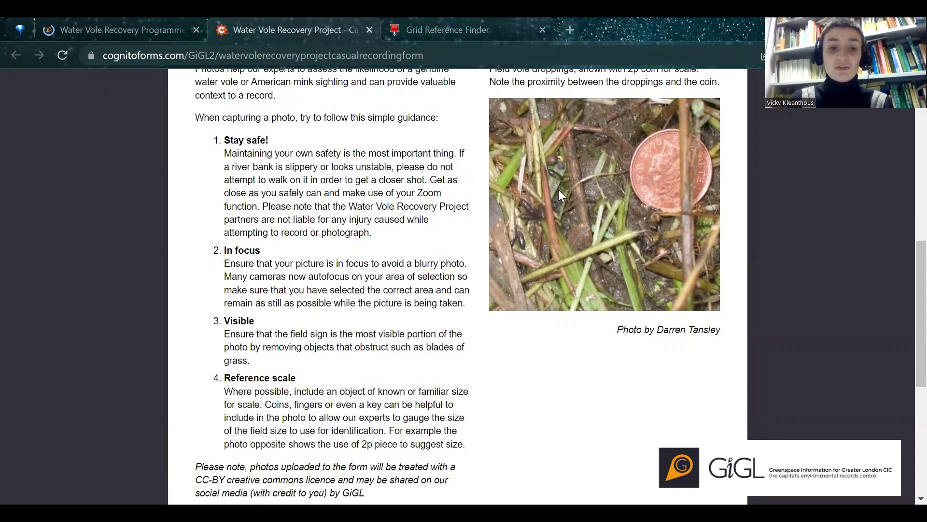
pyautogui.scroll(-6, 557, 380)
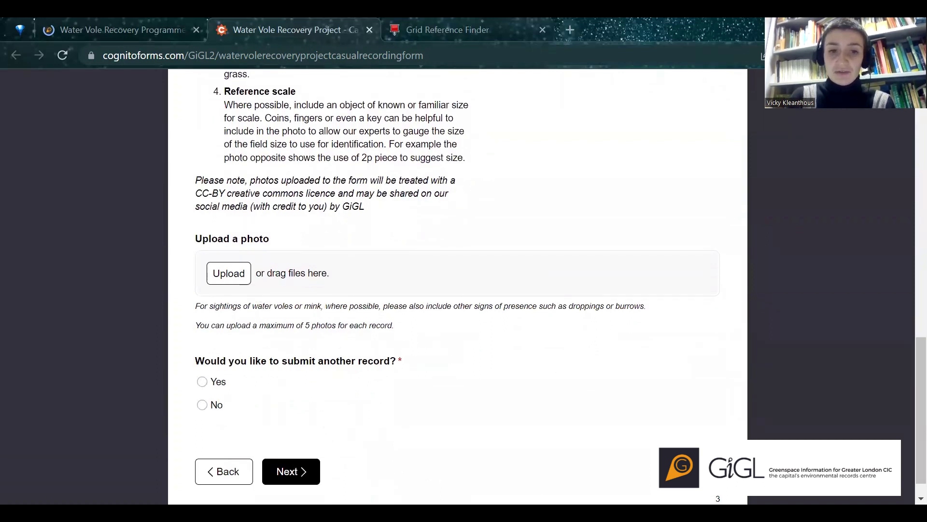
pyautogui.moveTo(338, 316); pyautogui.dragTo(593, 272)
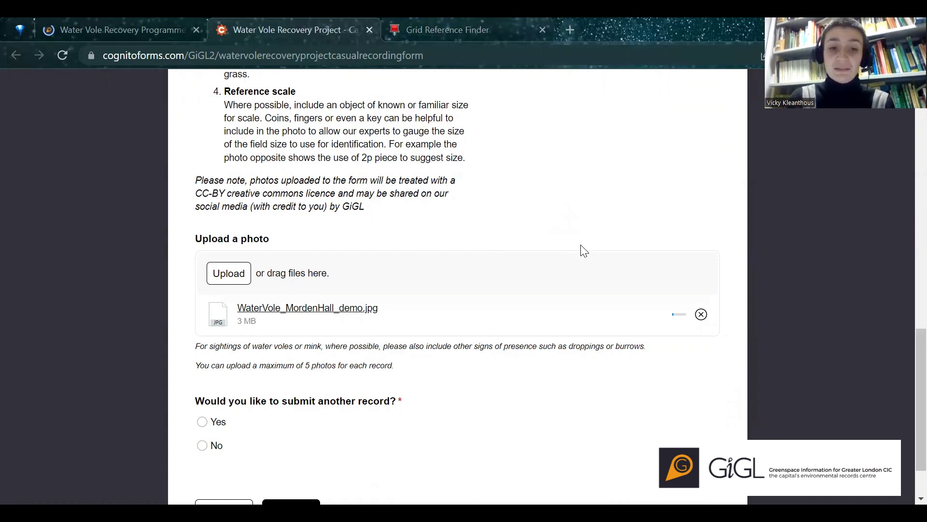
pyautogui.click(702, 315)
pyautogui.scroll(-1, 511, 338)
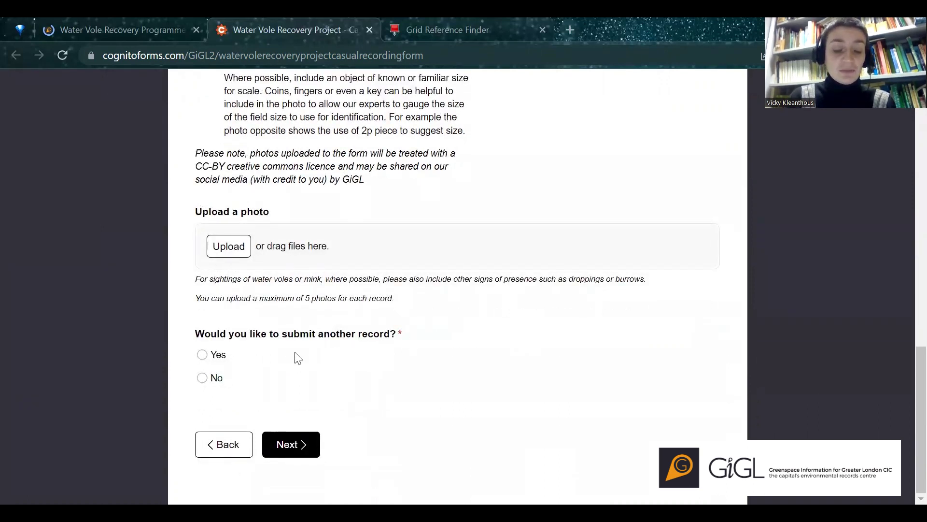
# - Answer Yes to another record, mark it as American mink, then go back to the photo step
pyautogui.click(203, 356)
pyautogui.click(293, 445)
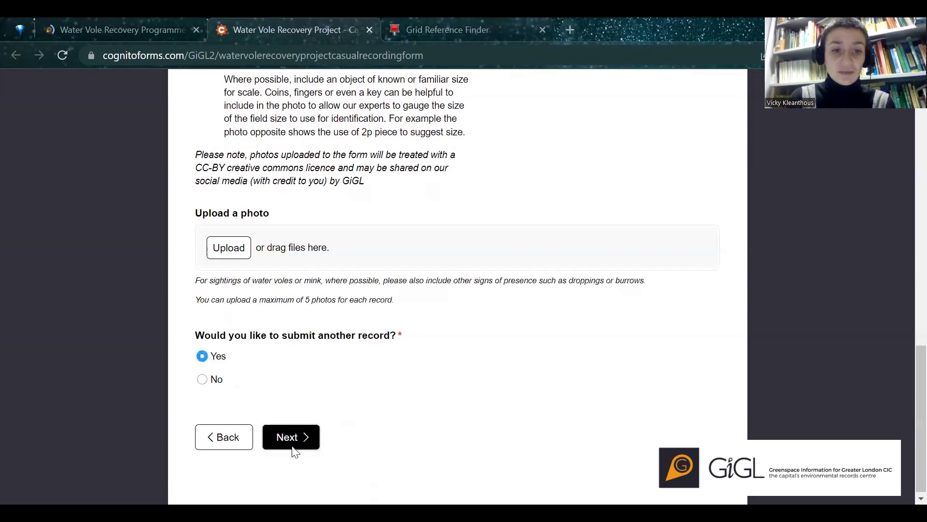
pyautogui.scroll(-6, 475, 379)
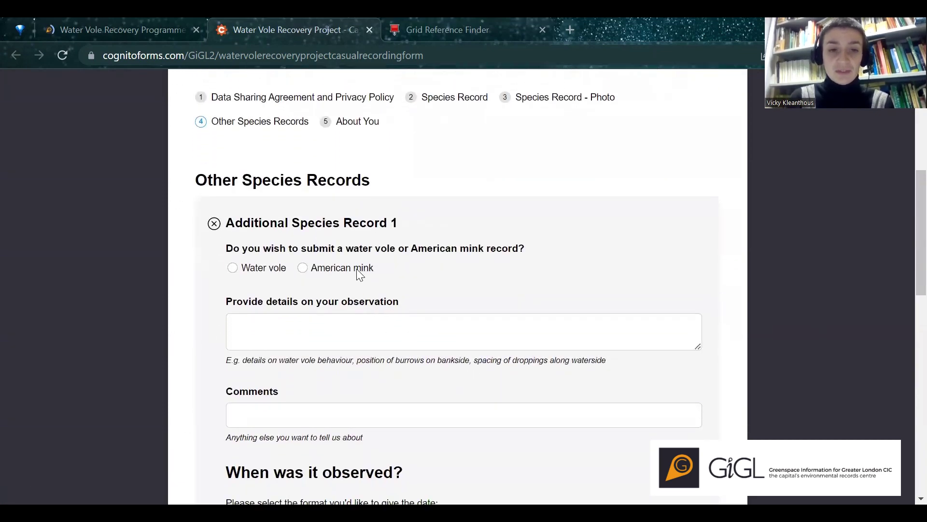
pyautogui.click(356, 269)
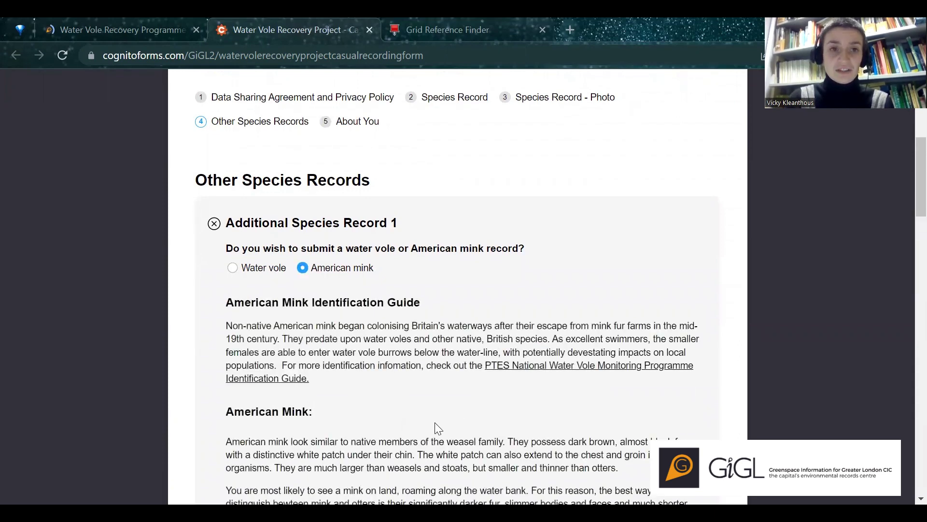
pyautogui.scroll(-1, 435, 422)
pyautogui.scroll(-20, 435, 423)
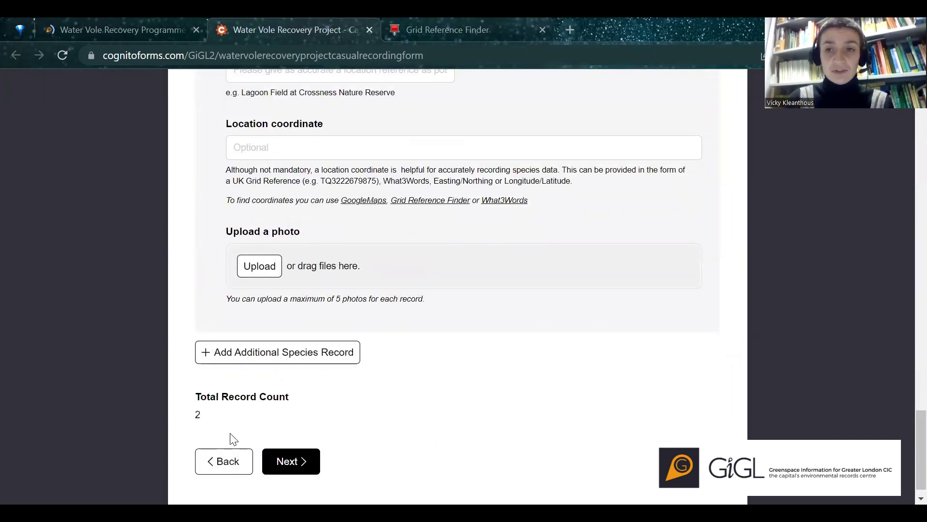
pyautogui.click(223, 470)
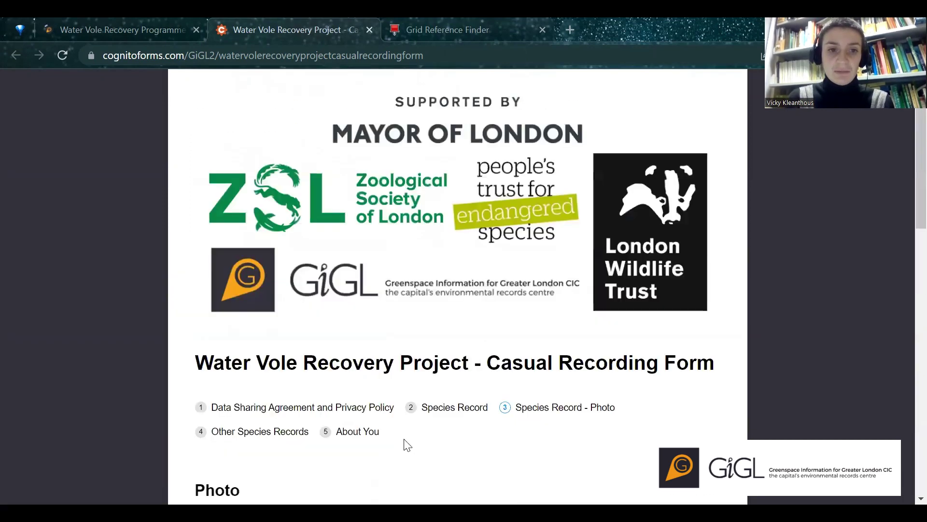
pyautogui.scroll(-10, 405, 440)
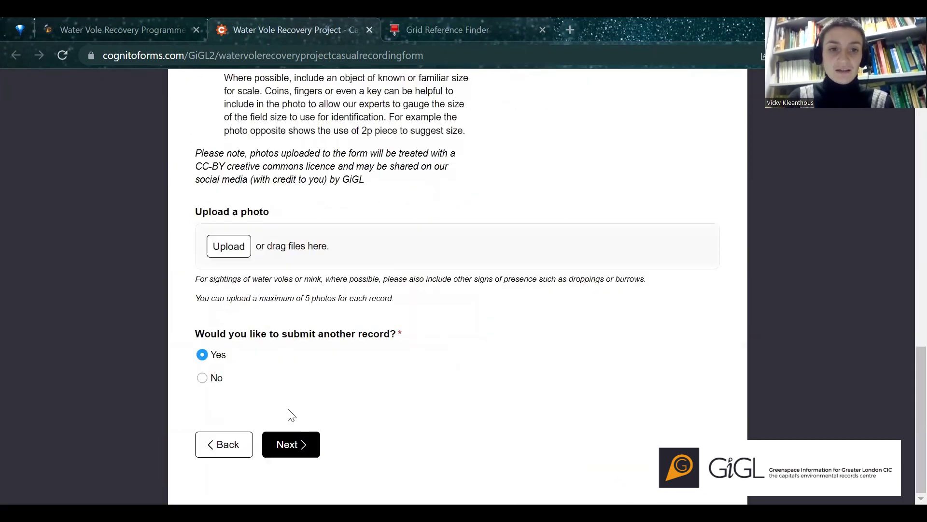
# - Answer No to submitting another record and advance to the About You step
pyautogui.click(217, 380)
pyautogui.click(295, 444)
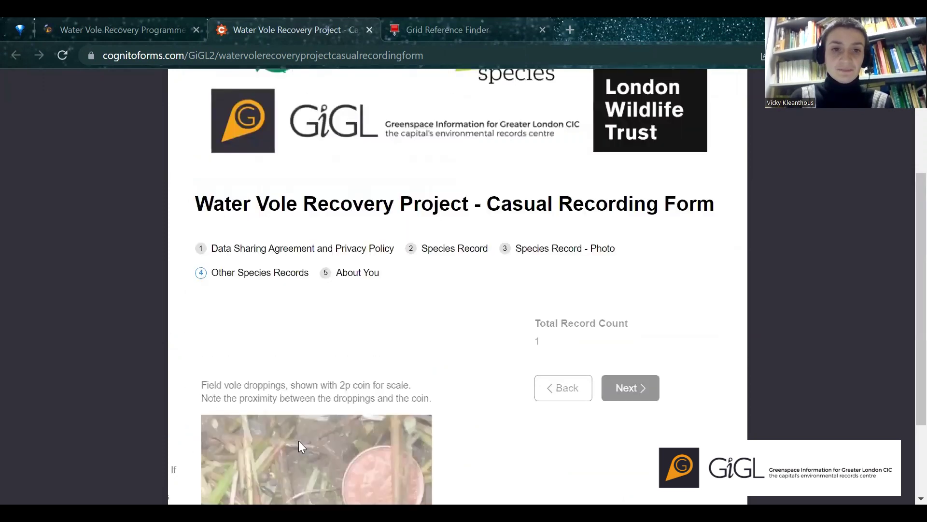
pyautogui.scroll(-2, 299, 441)
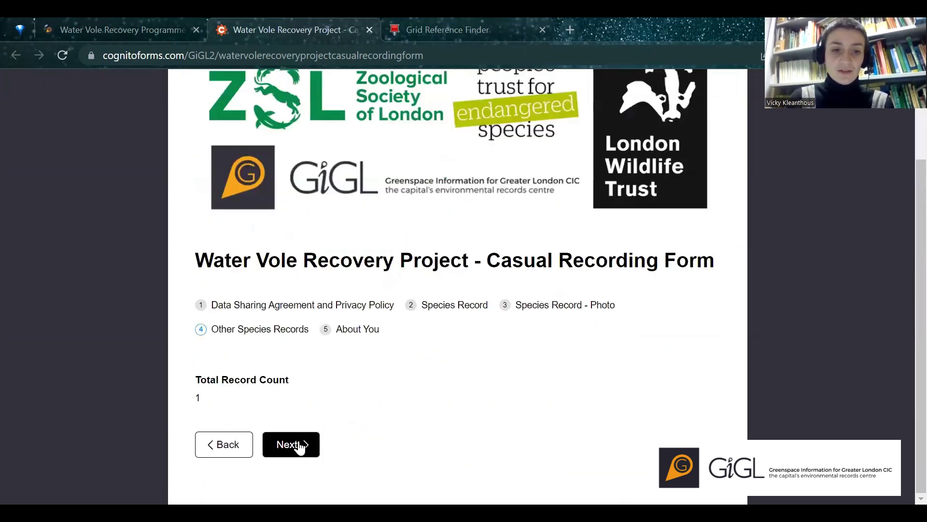
pyautogui.click(299, 443)
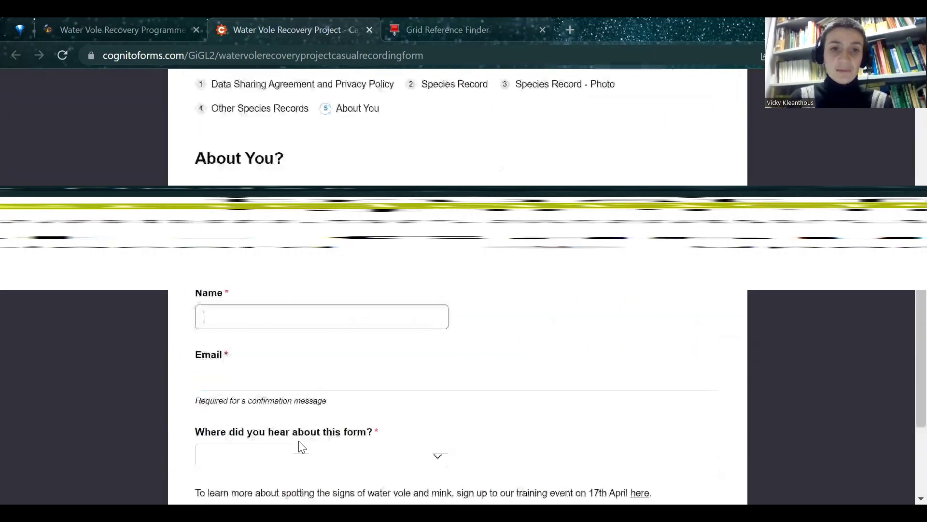
pyautogui.scroll(-3, 300, 443)
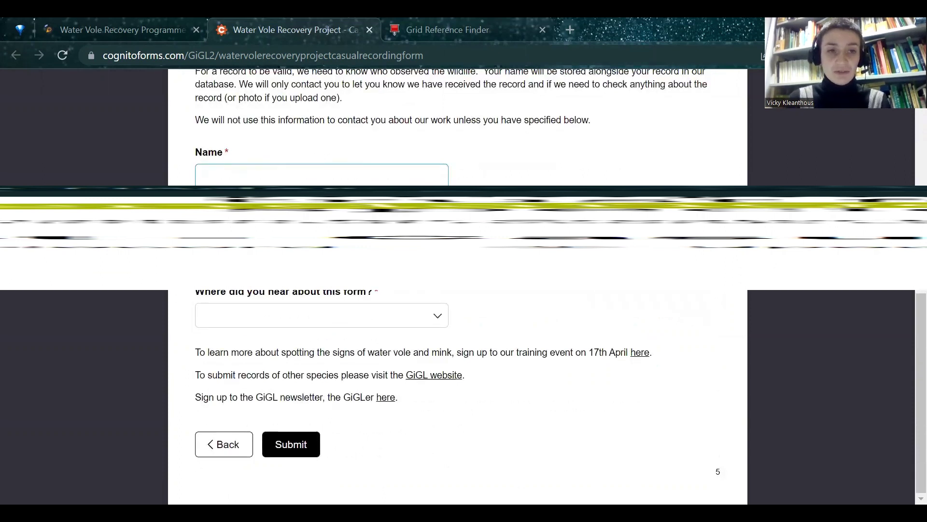
# - Enter the observer's full name and choose GiGL website as where you heard about the form
pyautogui.write('Victoria')
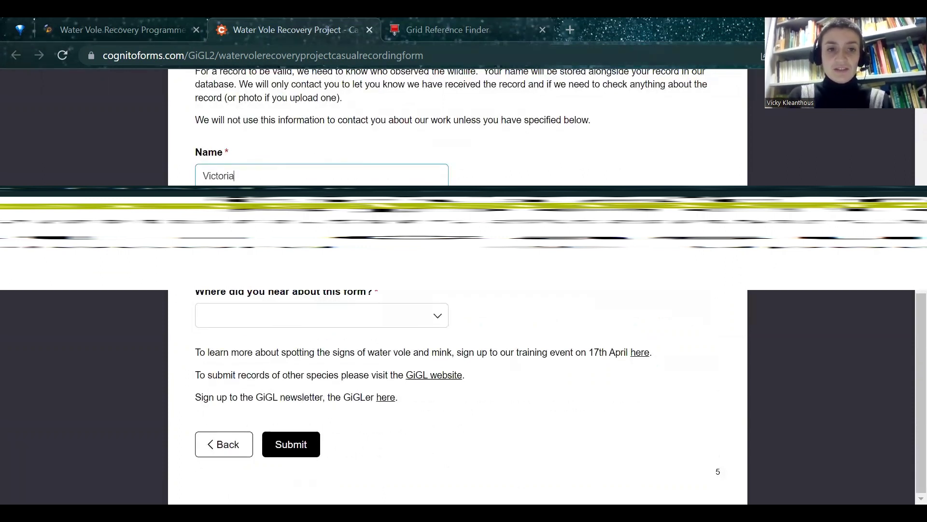
pyautogui.press('Down')
pyautogui.press('Return')
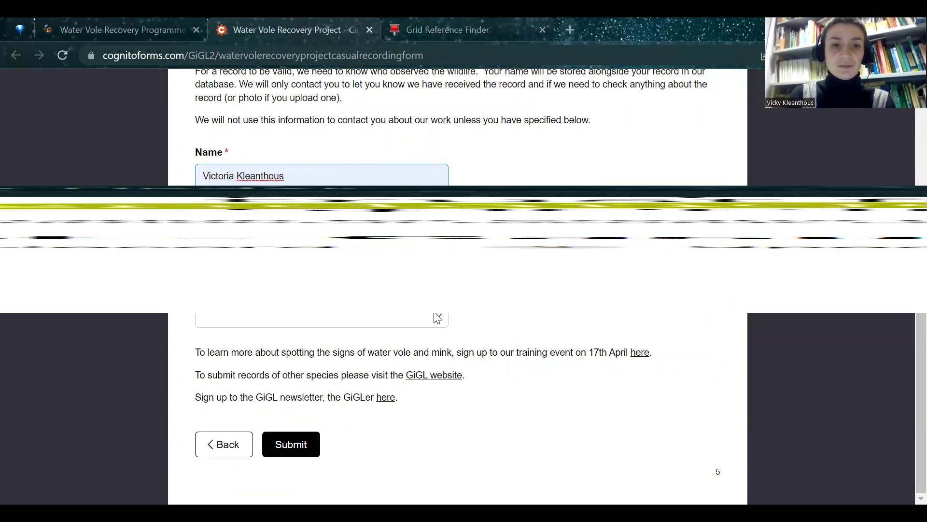
pyautogui.click(437, 319)
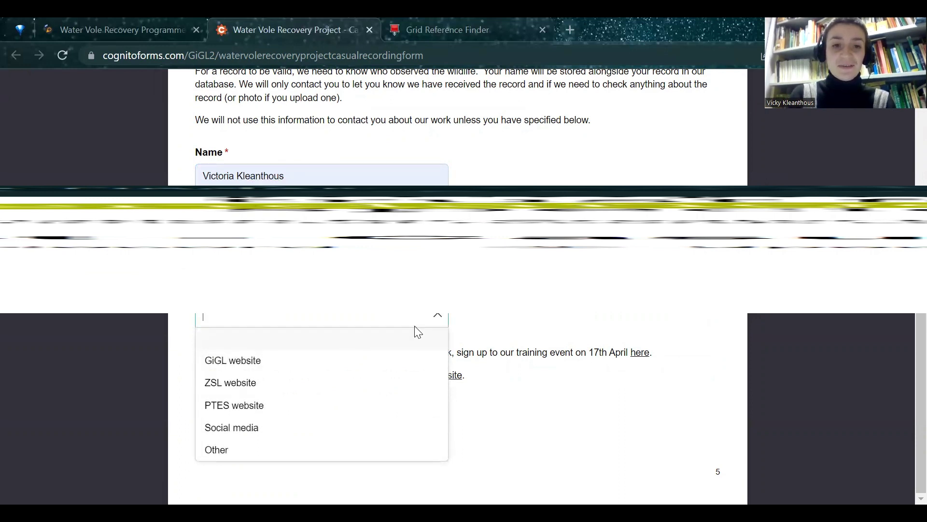
pyautogui.click(387, 370)
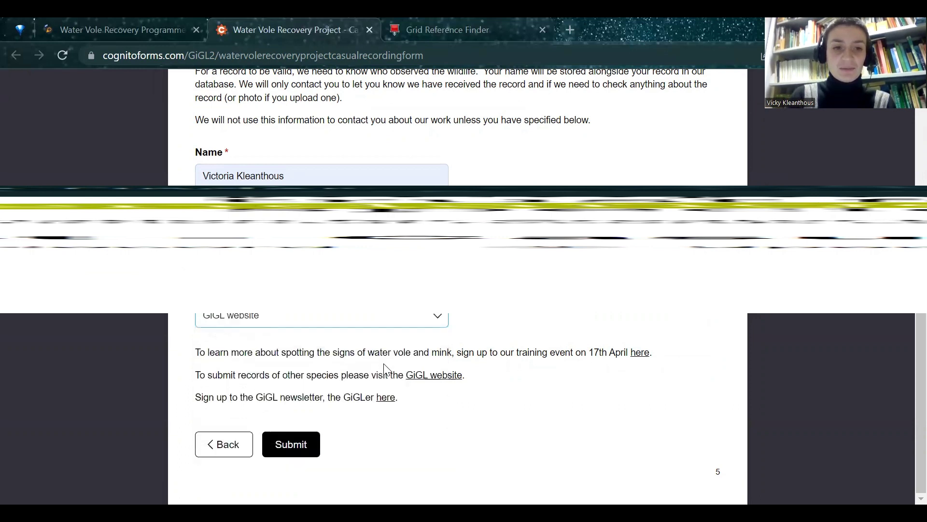